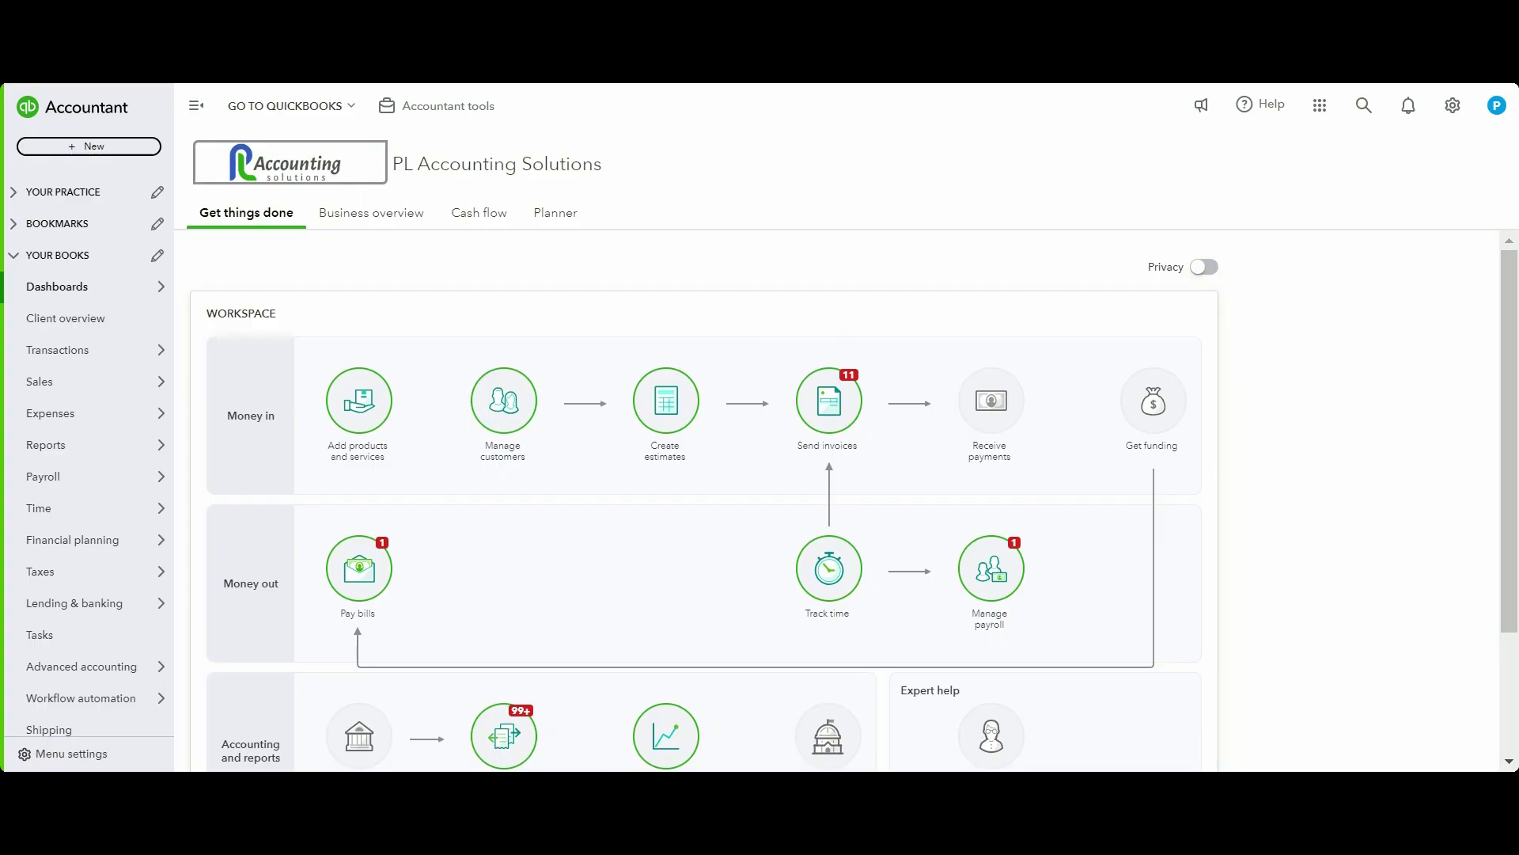
# Start a new expense and adjust its payment date to 10/16/2024 by stepping back one day at a time
pyautogui.click(146, 146)
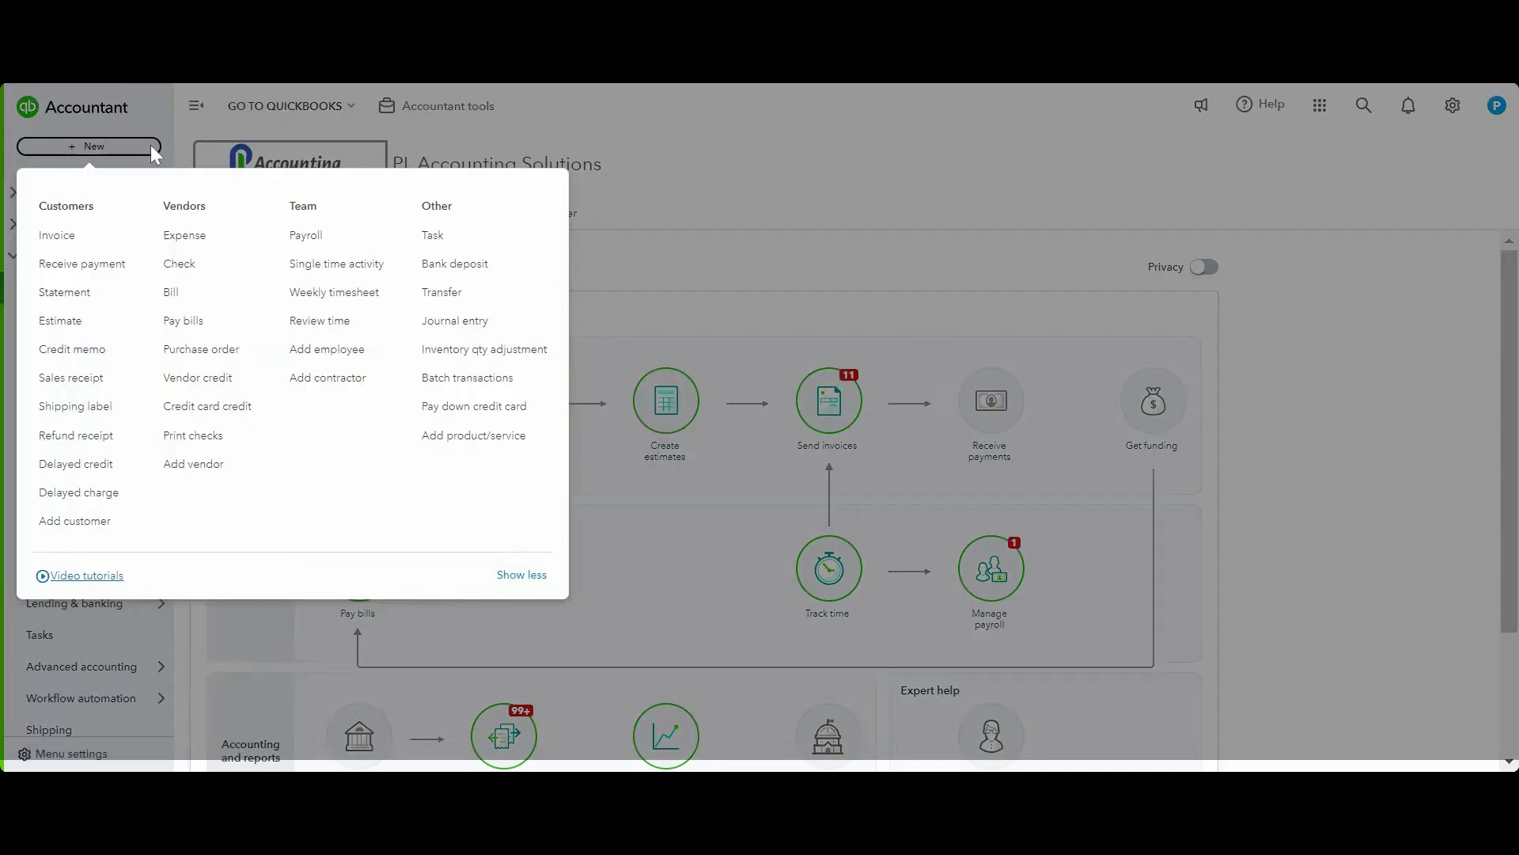
pyautogui.click(187, 234)
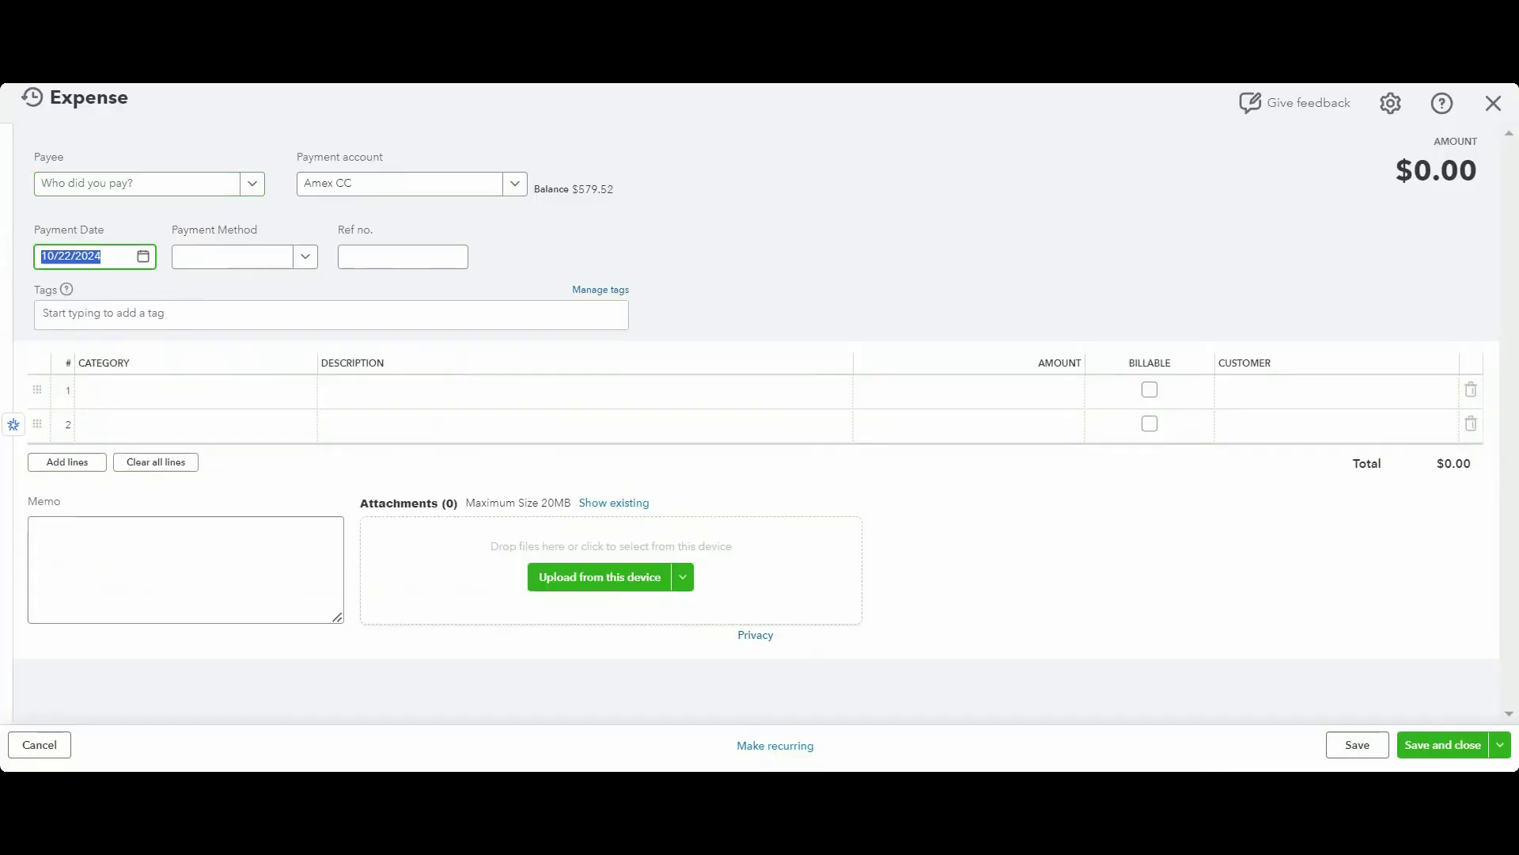
pyautogui.write('10/27/2024')
pyautogui.press('-')
pyautogui.press('-')
pyautogui.press('-')
pyautogui.press('-')
pyautogui.press('-')
pyautogui.press('-')
pyautogui.press('-')
pyautogui.press('-')
pyautogui.press('-')
pyautogui.click(198, 263)
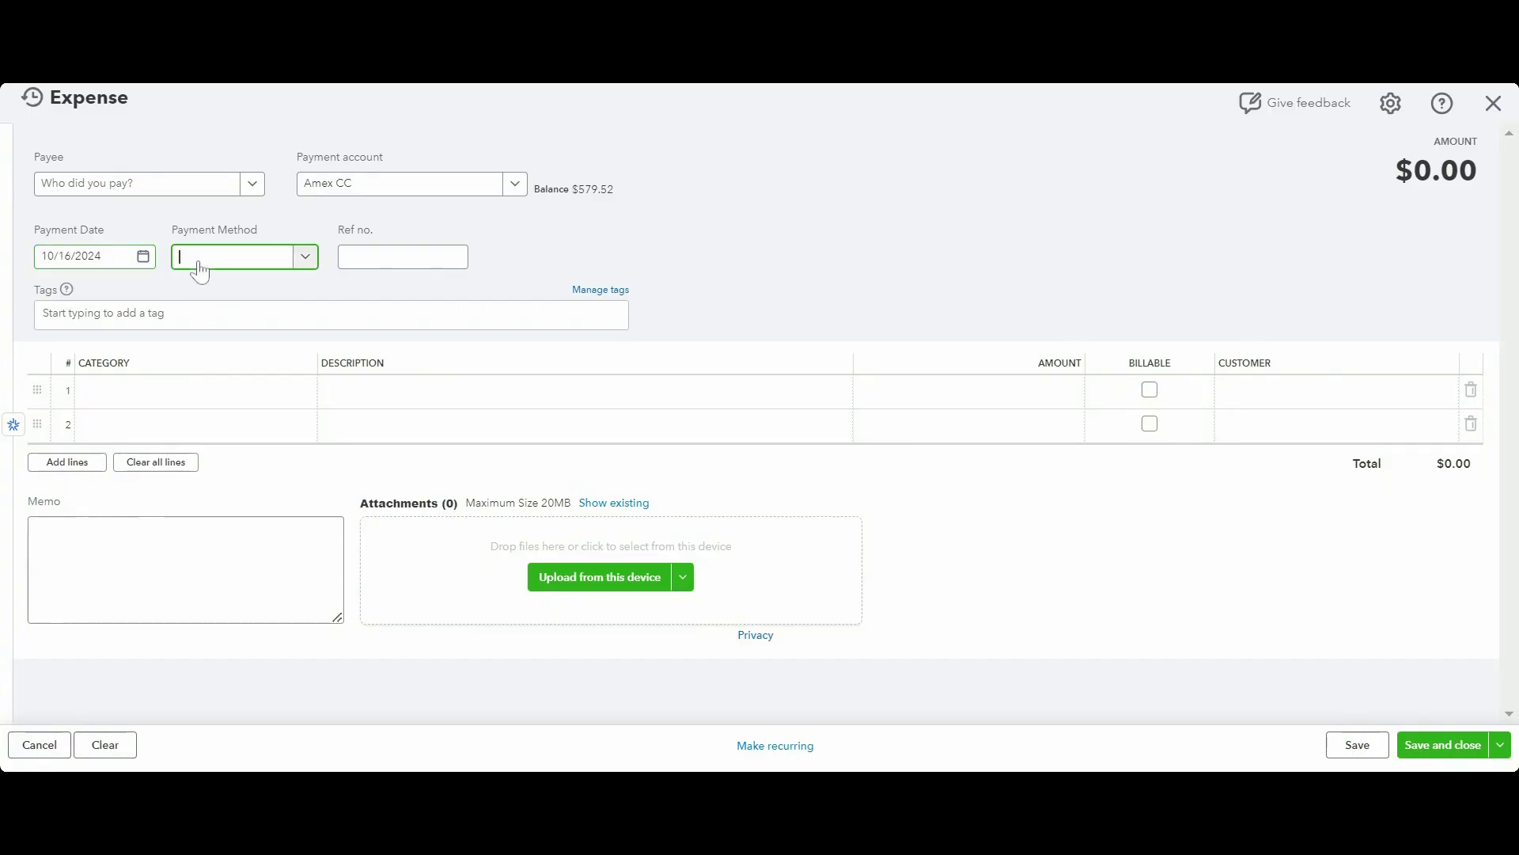
# Change the expense's payment date to 08/01/2022, reset it to today's date, and move it back to 07/01/2024
pyautogui.hotkey('shift', 'Tab')
pyautogui.write('08/01/2022')
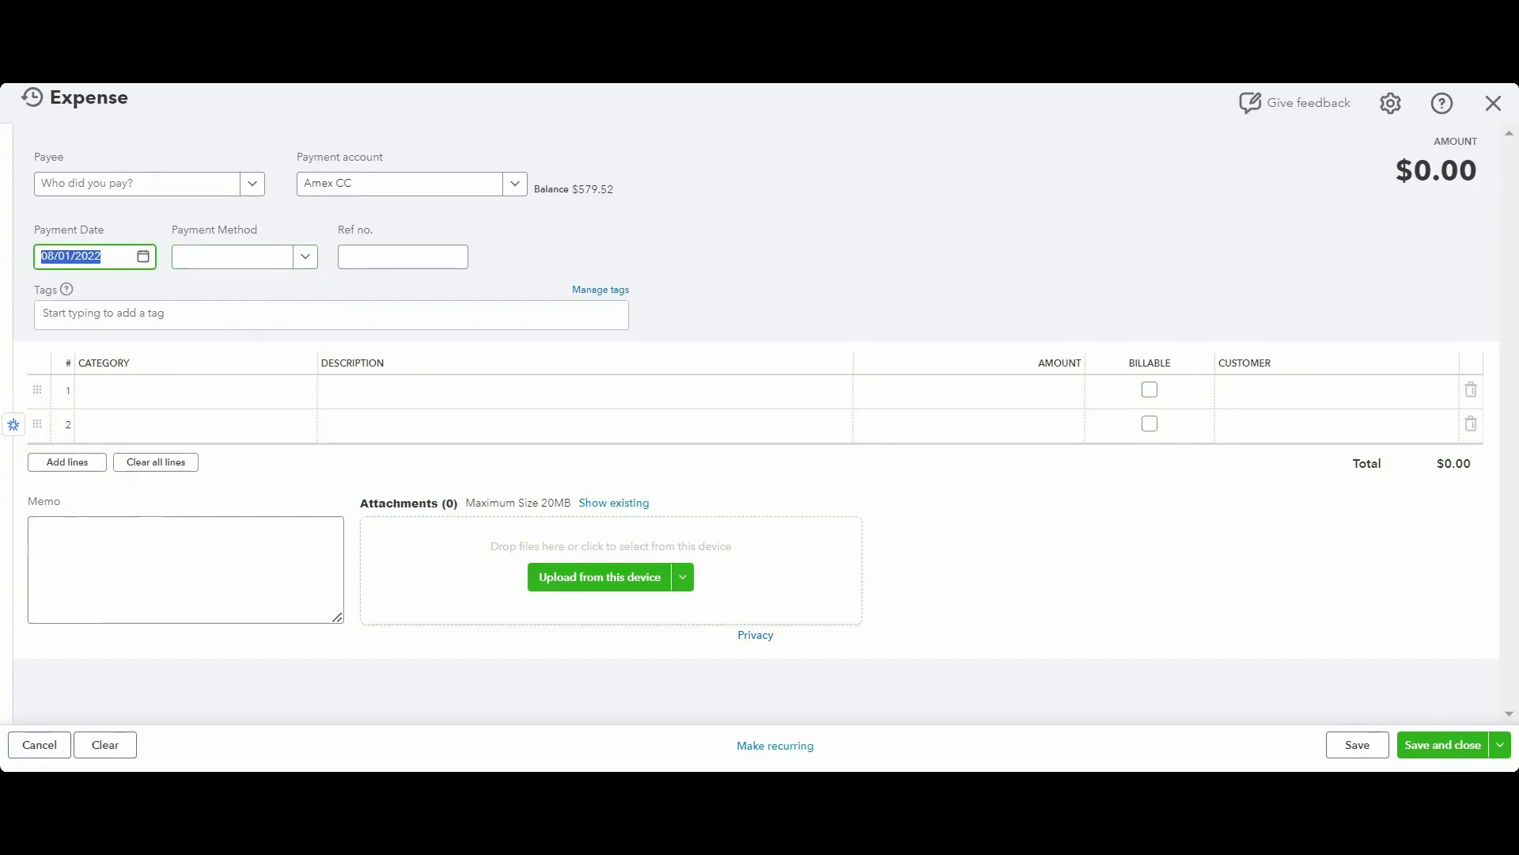
pyautogui.write('t')
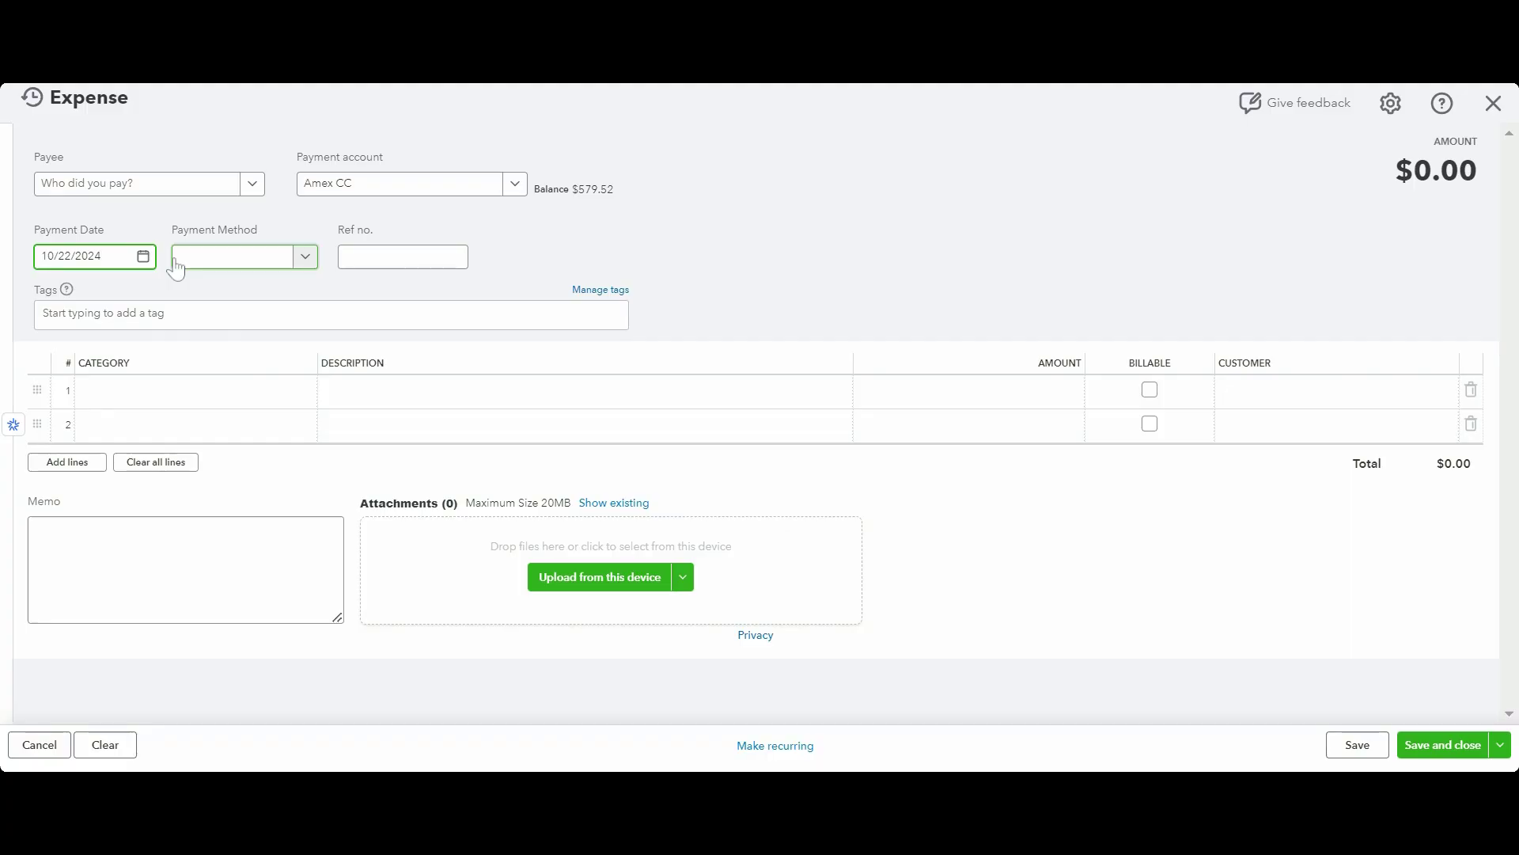
pyautogui.write('mm')
# Enter the first expense line's amount as the sum 900+10+700, correcting the mistyped part of the formula
pyautogui.click(1073, 390)
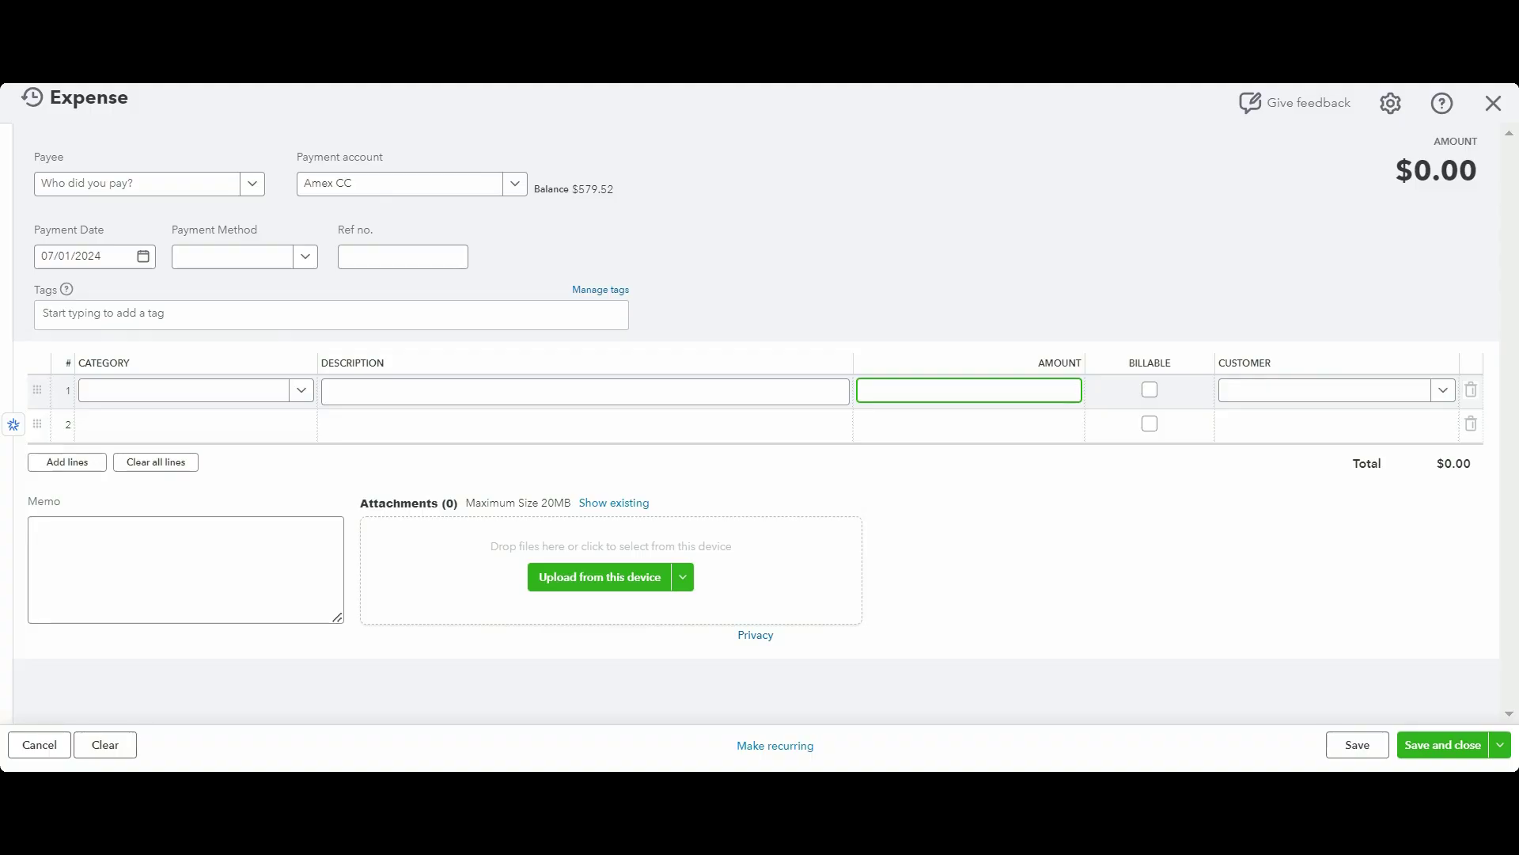
pyautogui.write('900+10_+7')
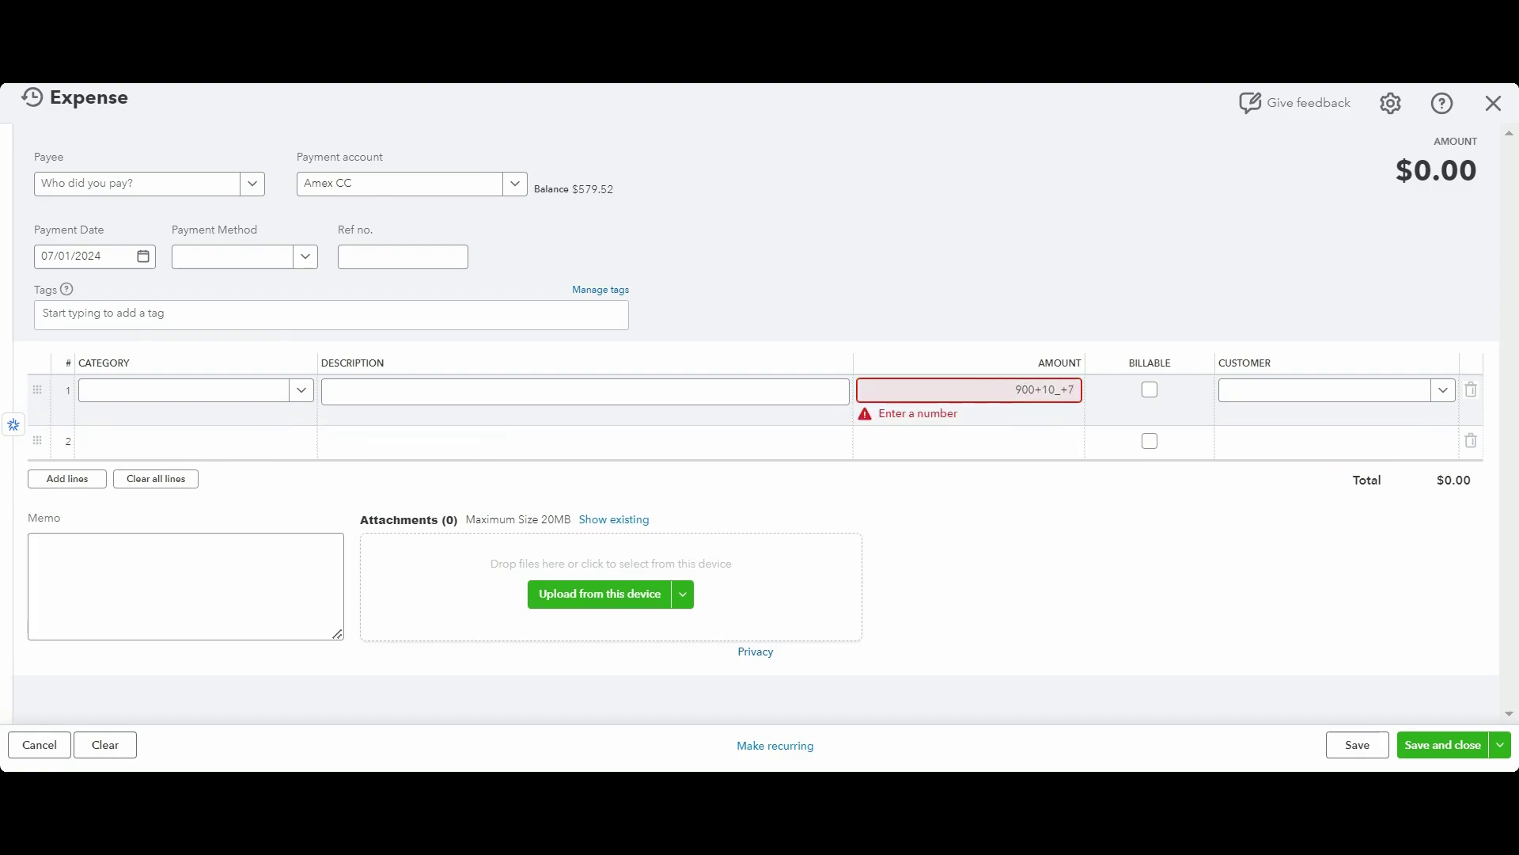
pyautogui.press('BackSpace')
pyautogui.press('BackSpace')
pyautogui.press('BackSpace')
pyautogui.write('+')
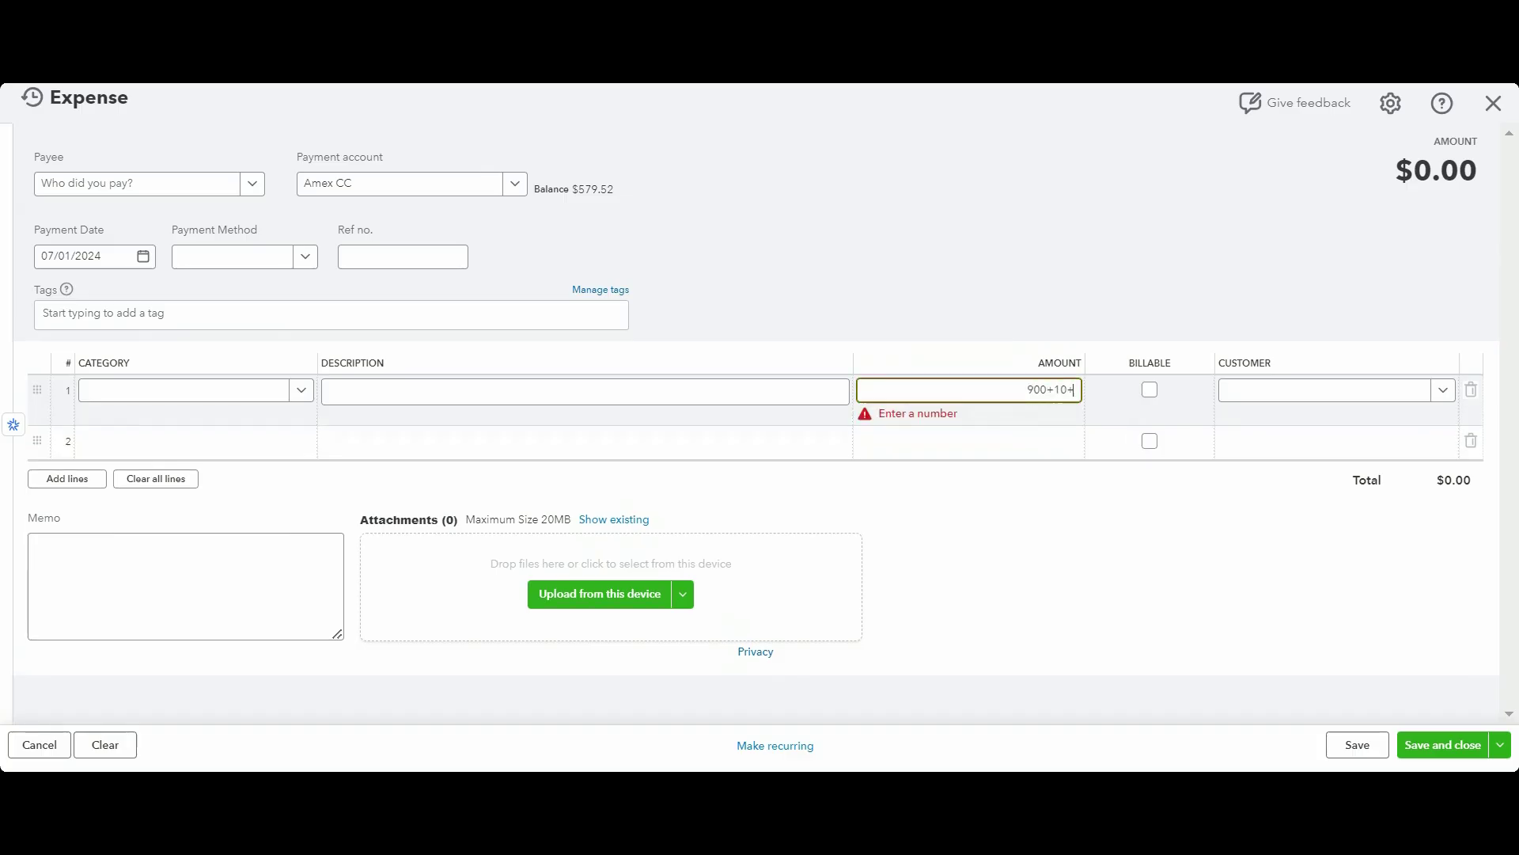
pyautogui.write('700')
pyautogui.press('Tab')
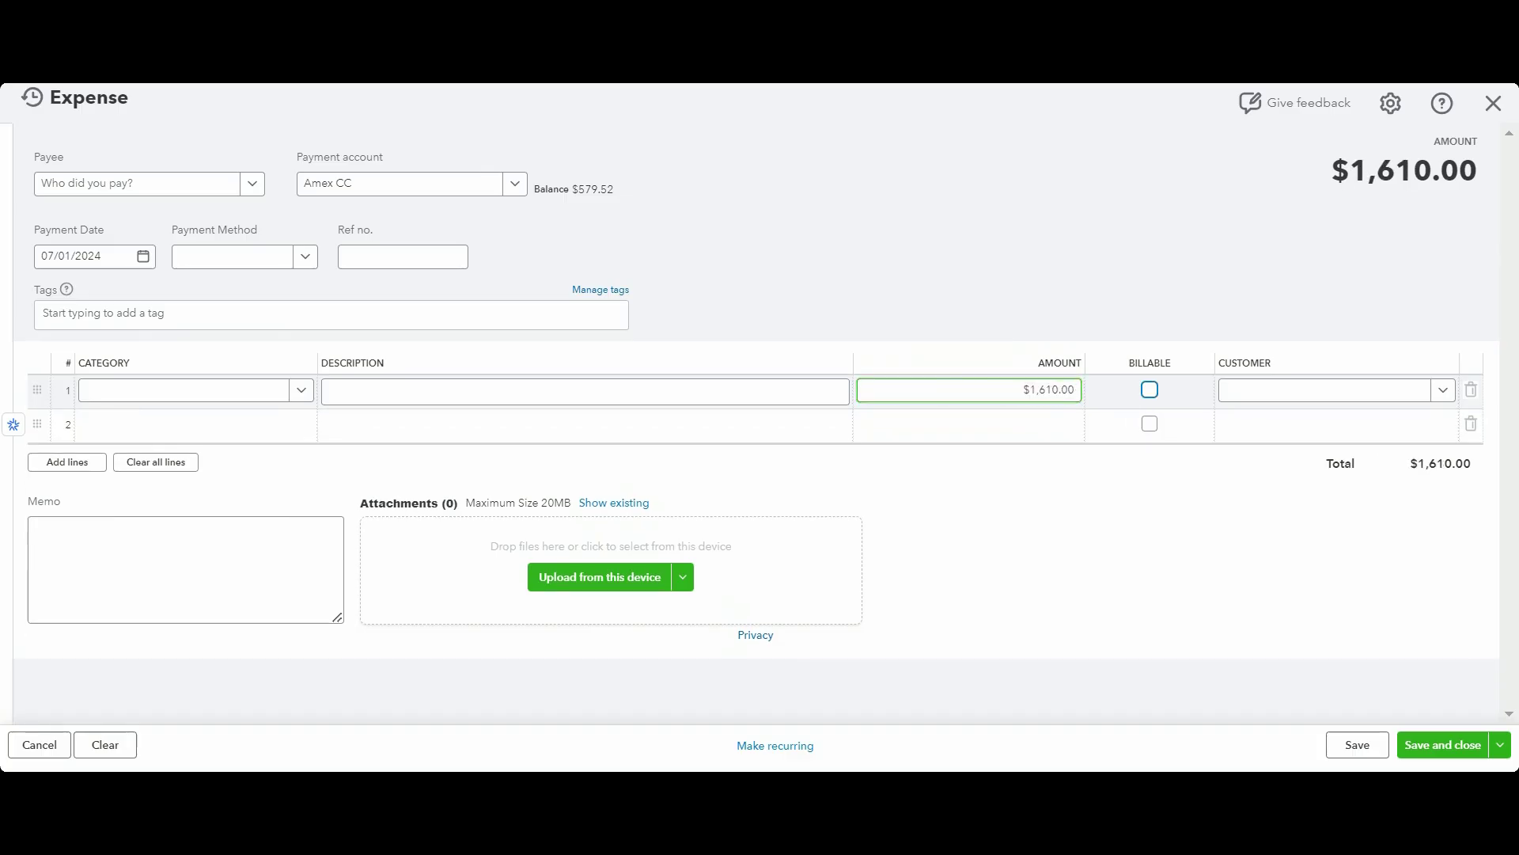
pyautogui.click(1023, 390)
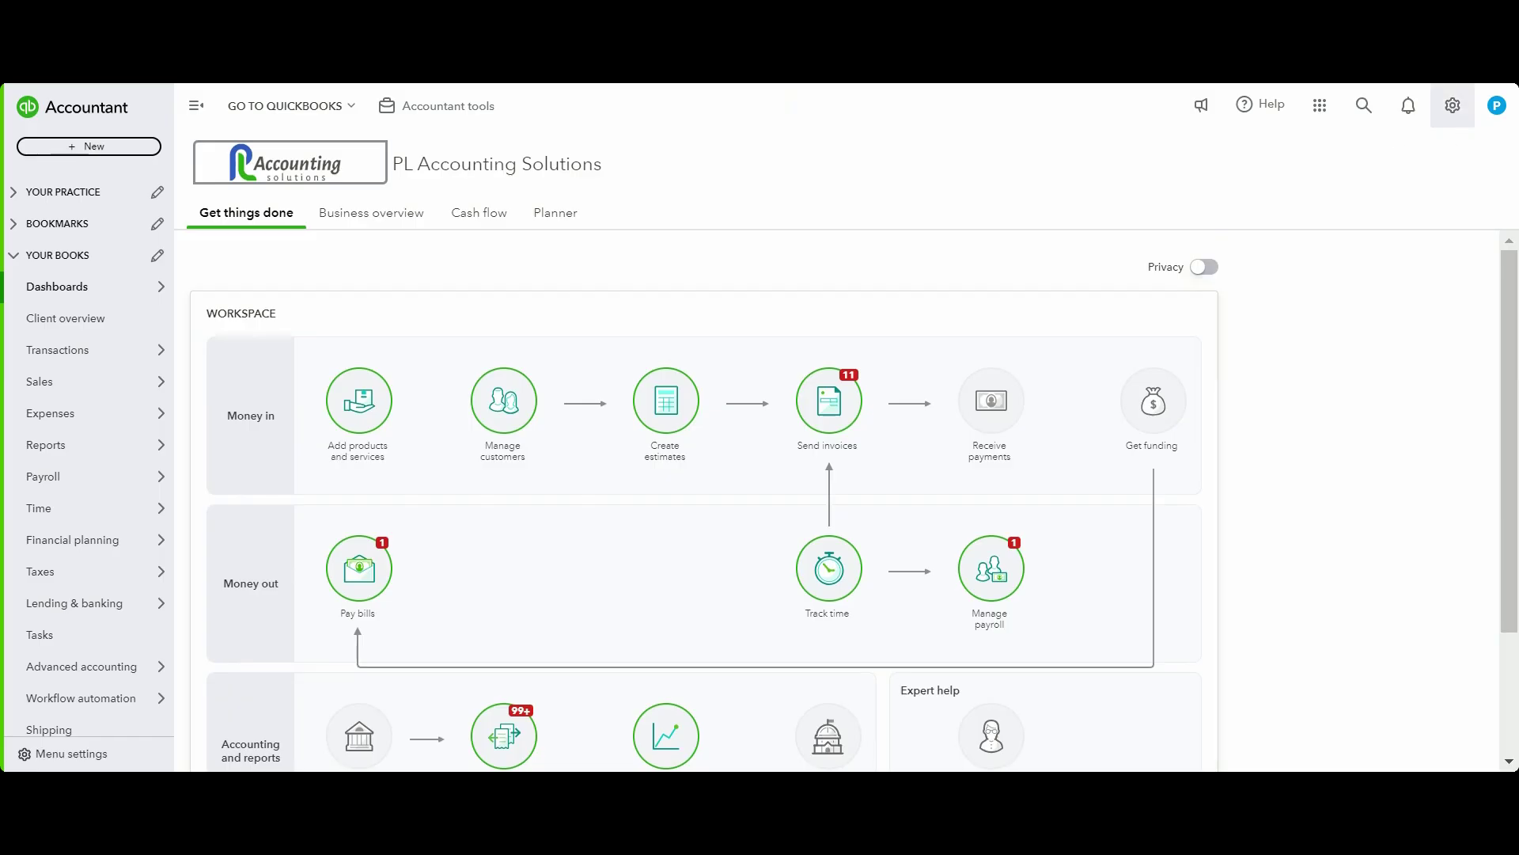
# Open the company's audit log and filter it to the one individual user listed besides the administration accounts
pyautogui.click(1451, 118)
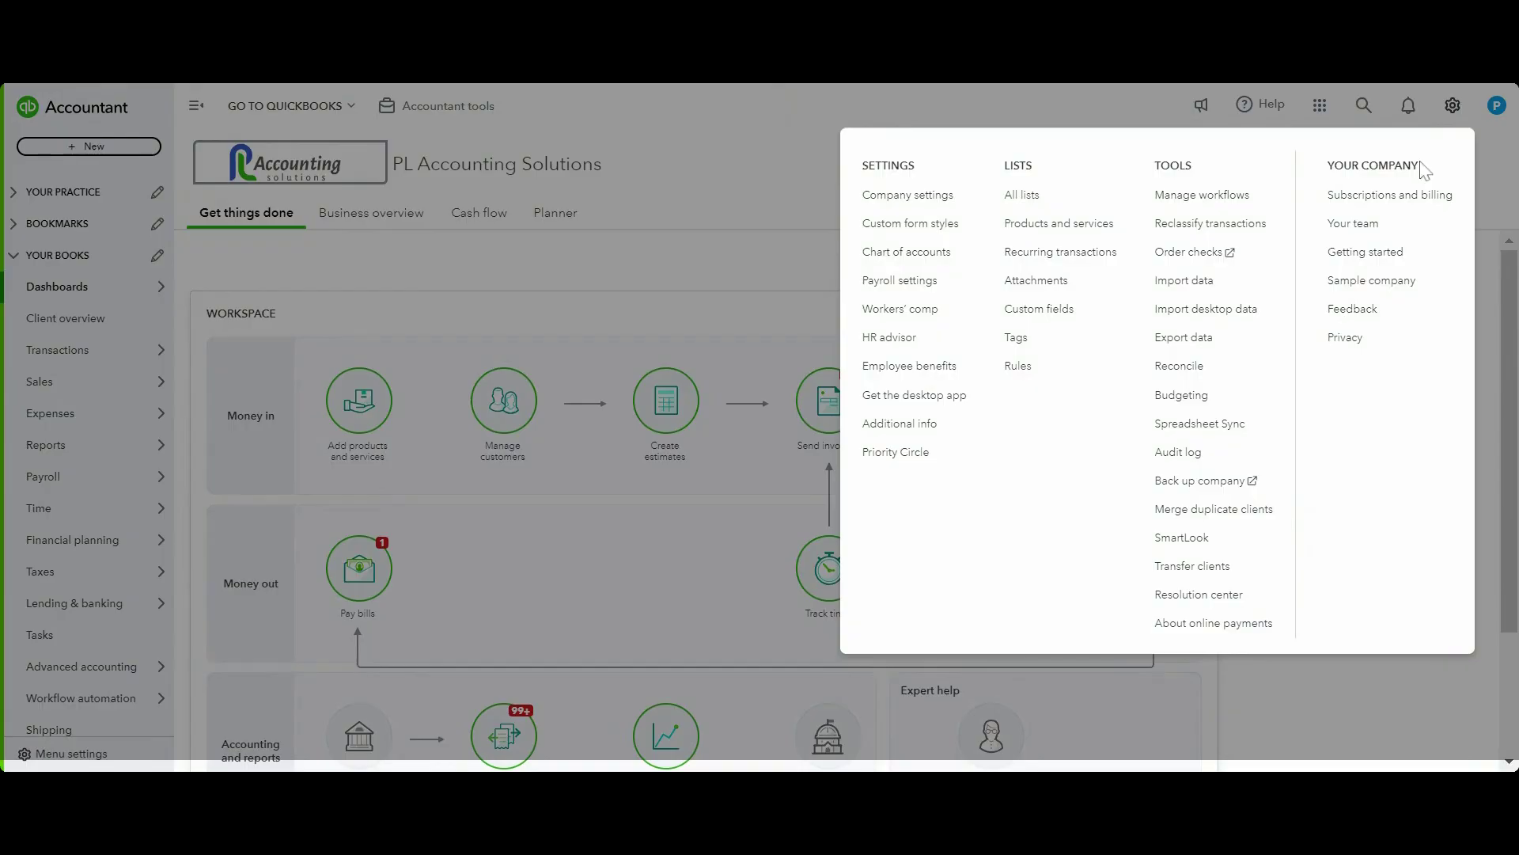
pyautogui.click(1204, 459)
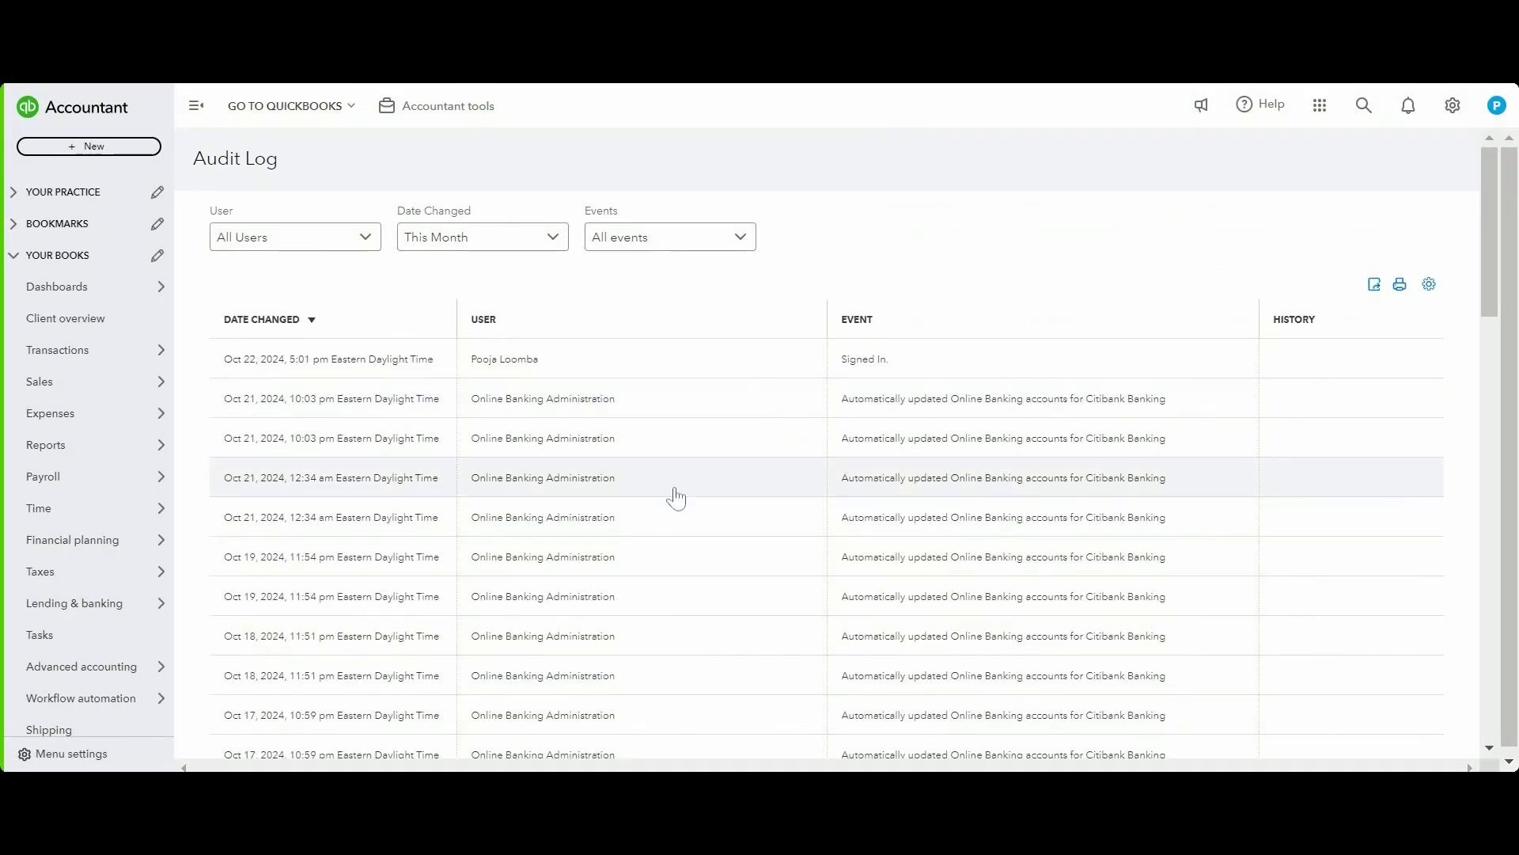
pyautogui.scroll(-1, 675, 498)
pyautogui.click(366, 220)
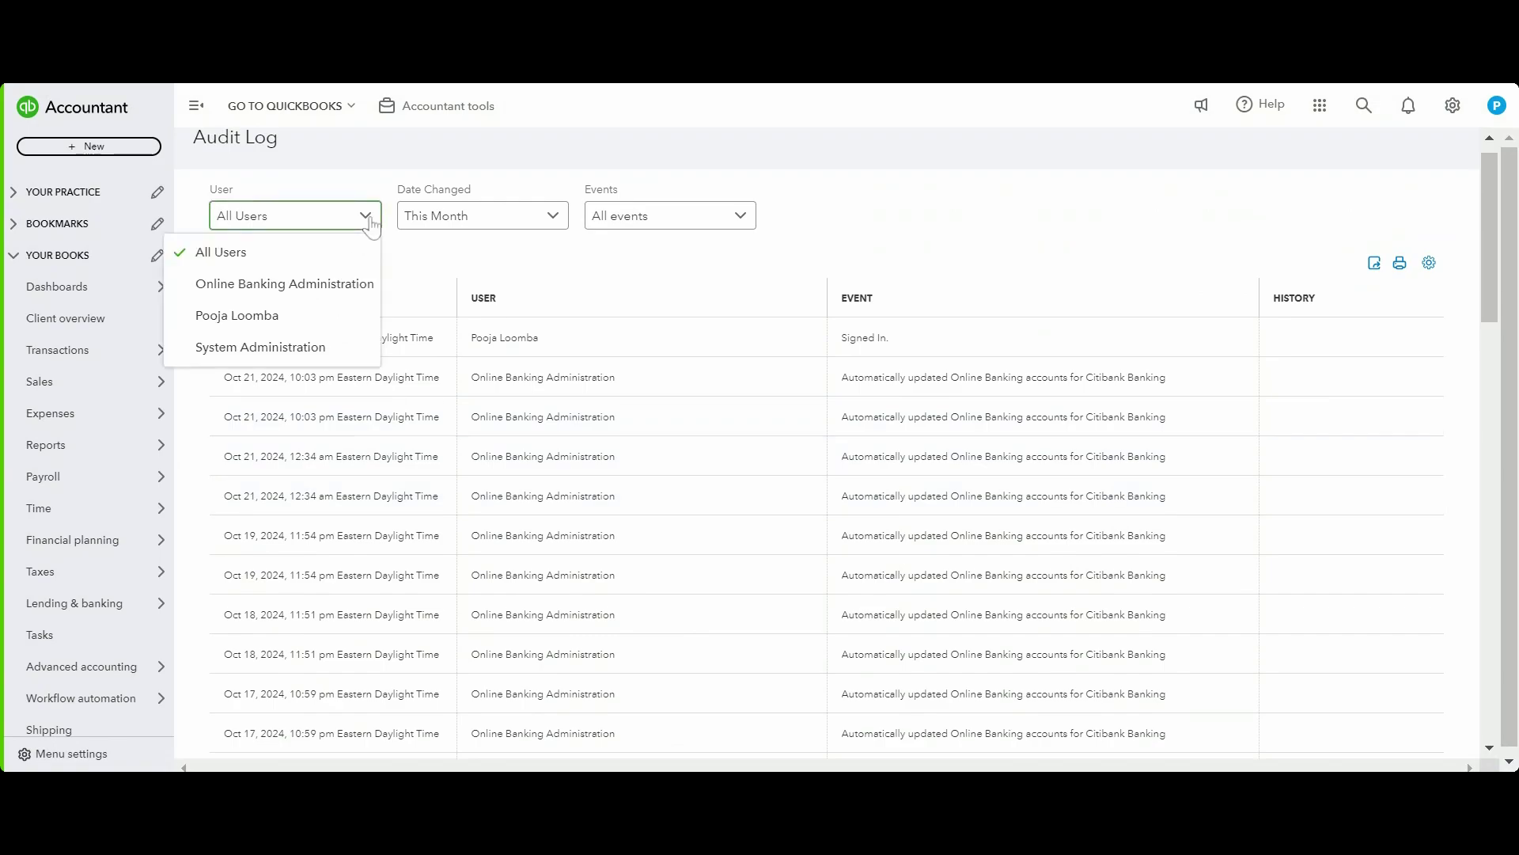
pyautogui.click(308, 320)
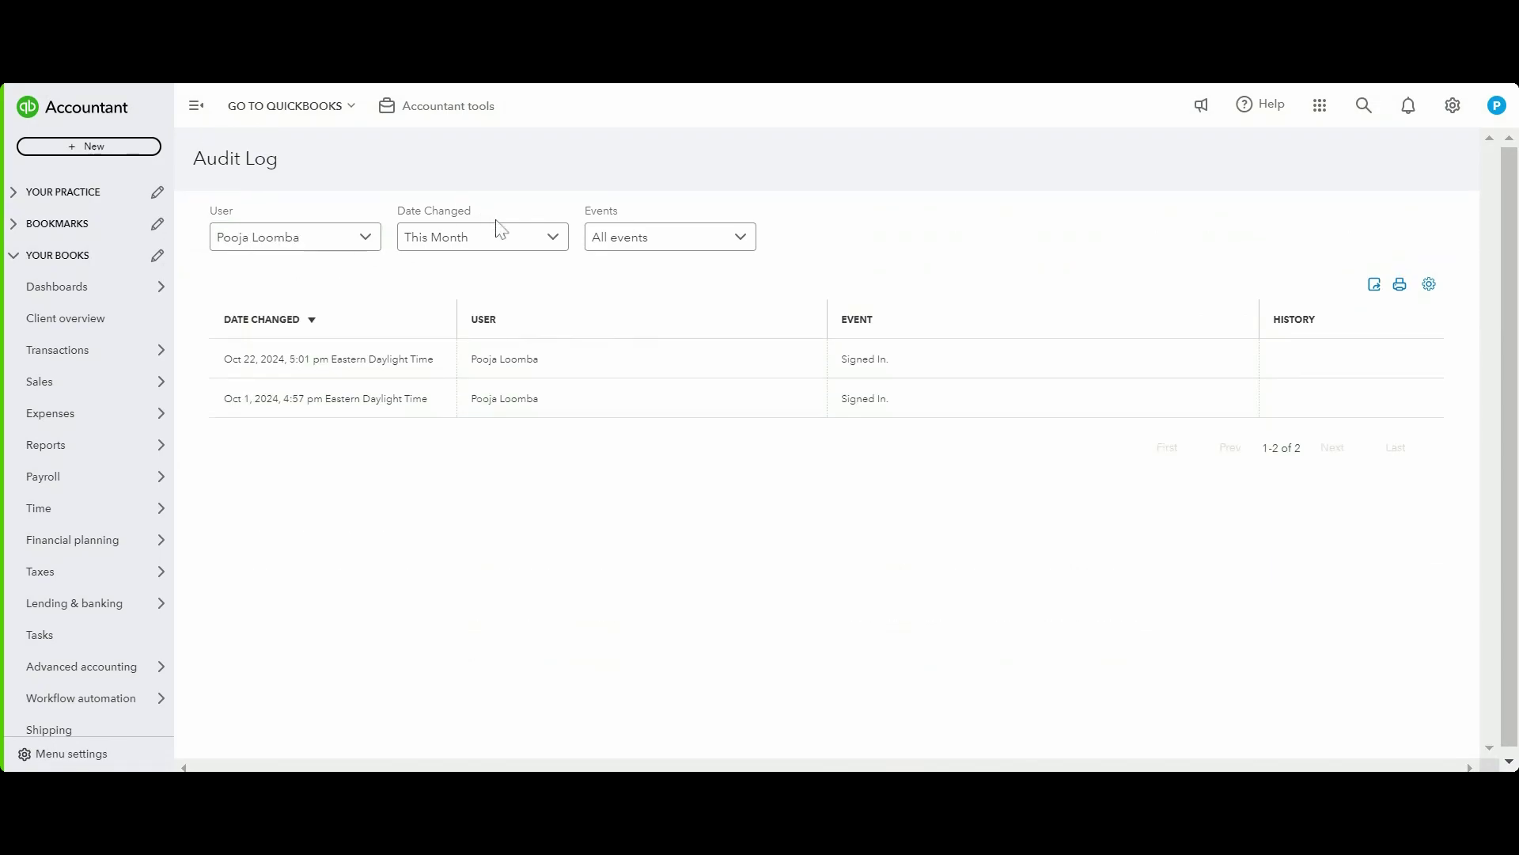
# Set the audit log's Date Changed filter to Last Month and look over the listed events
pyautogui.click(525, 247)
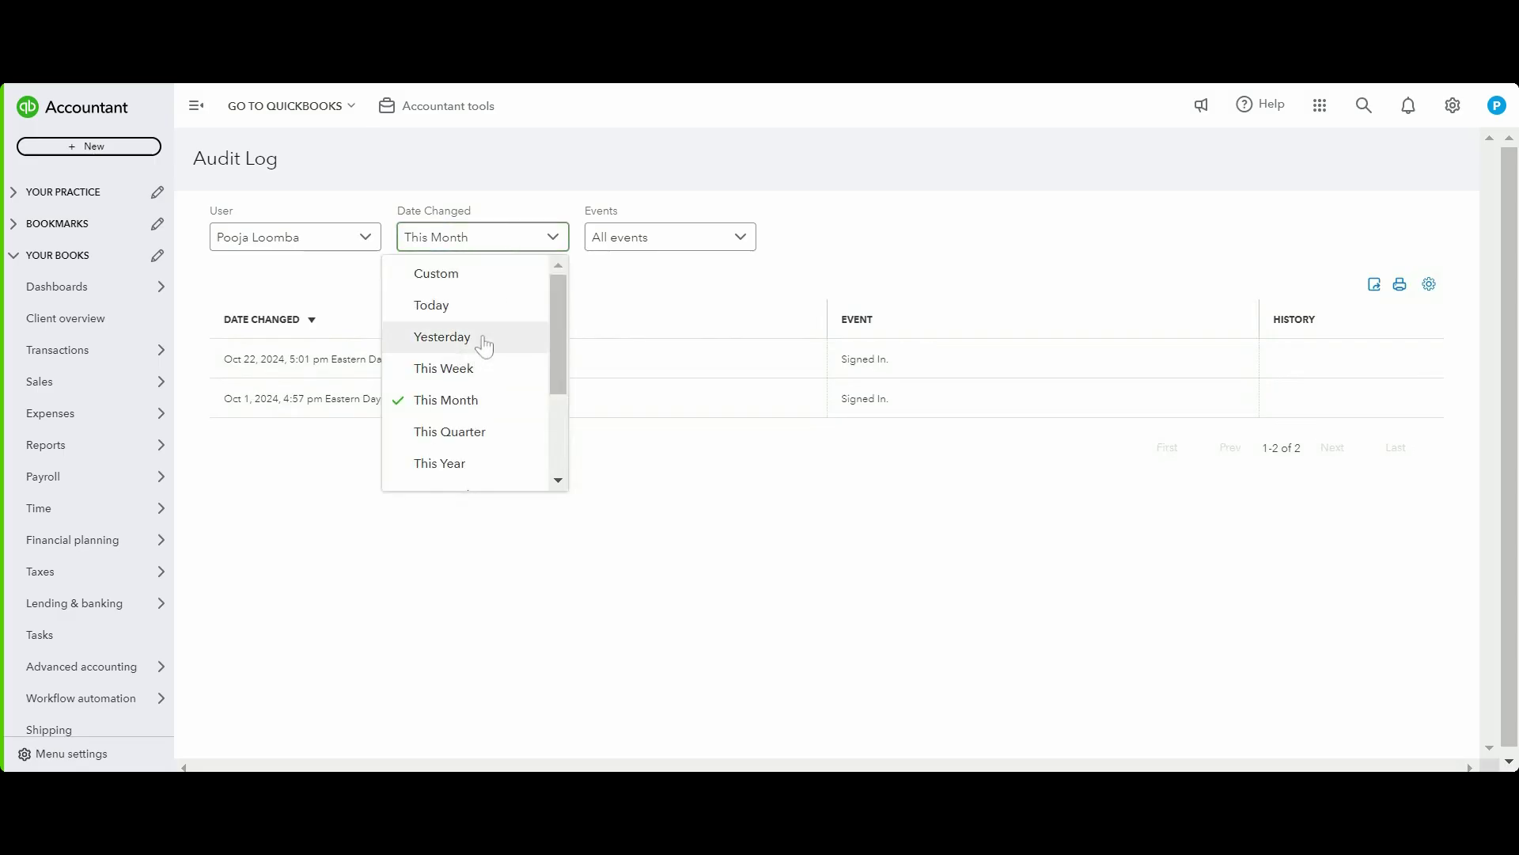
pyautogui.scroll(-3, 485, 436)
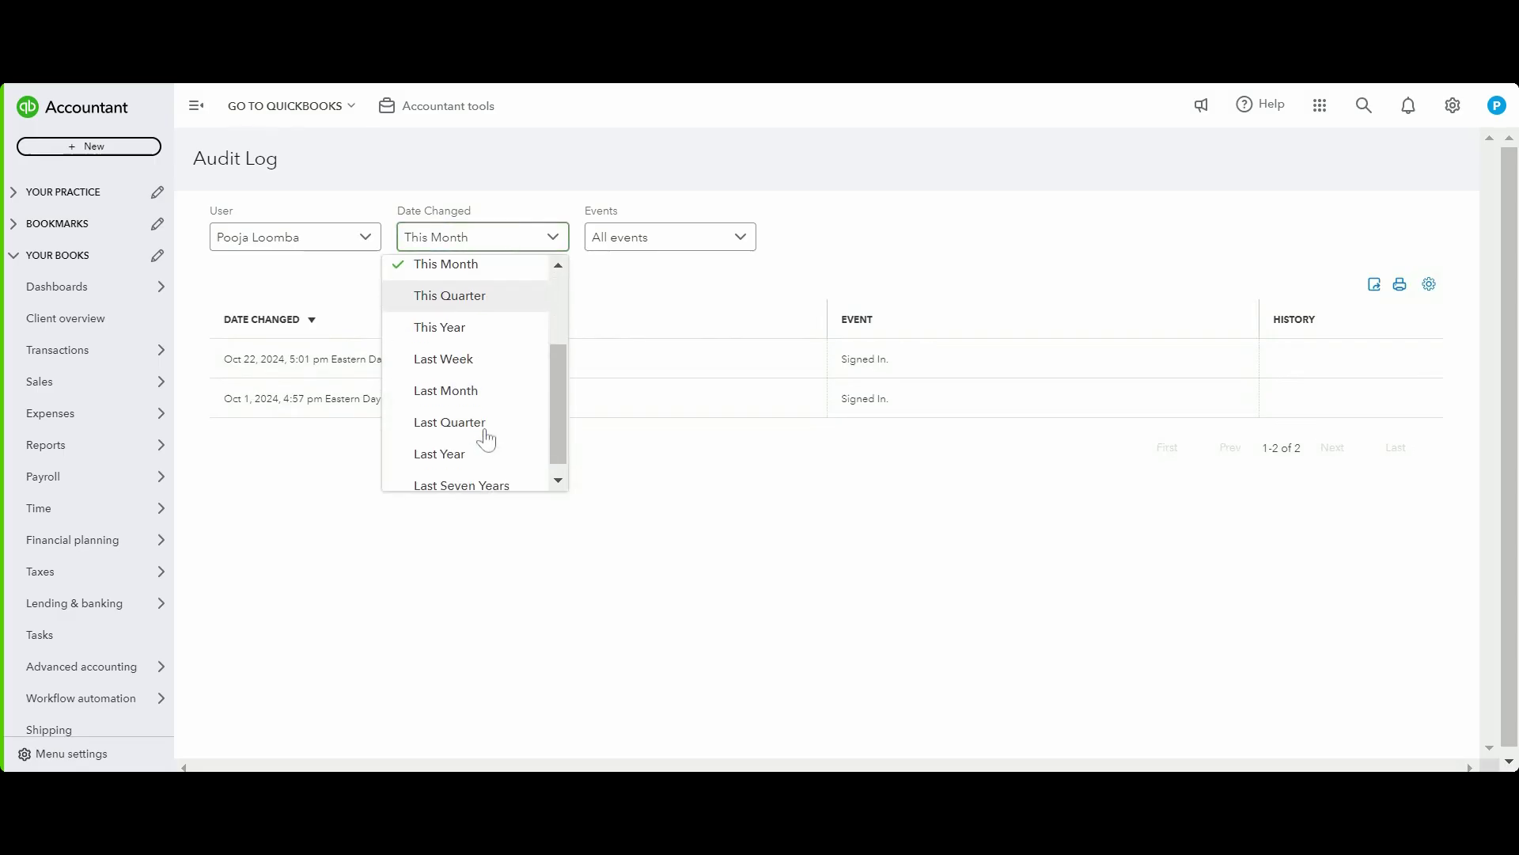
pyautogui.click(479, 380)
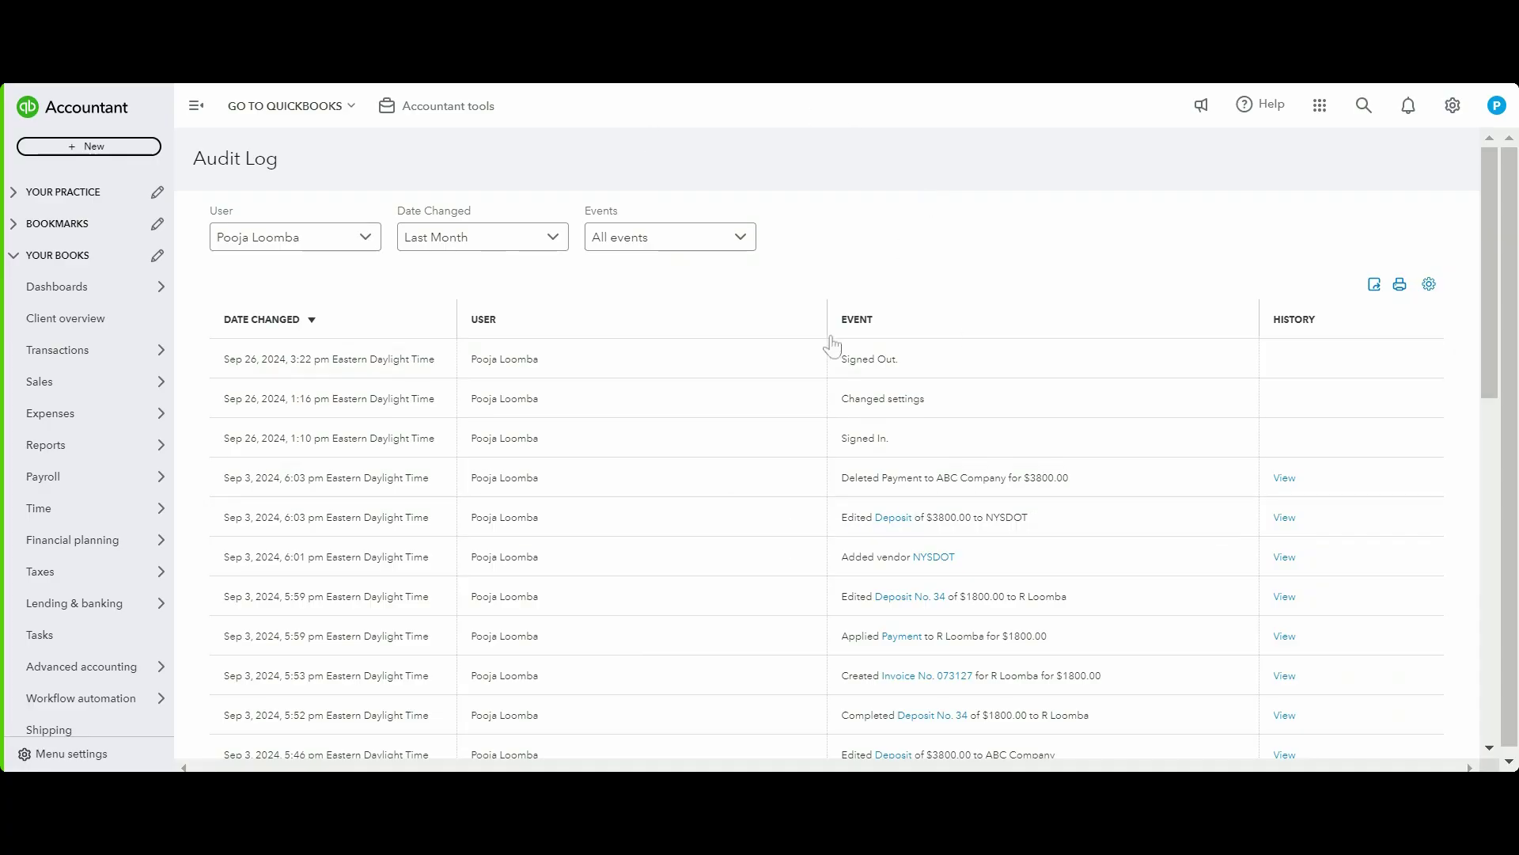
pyautogui.scroll(-1, 1012, 499)
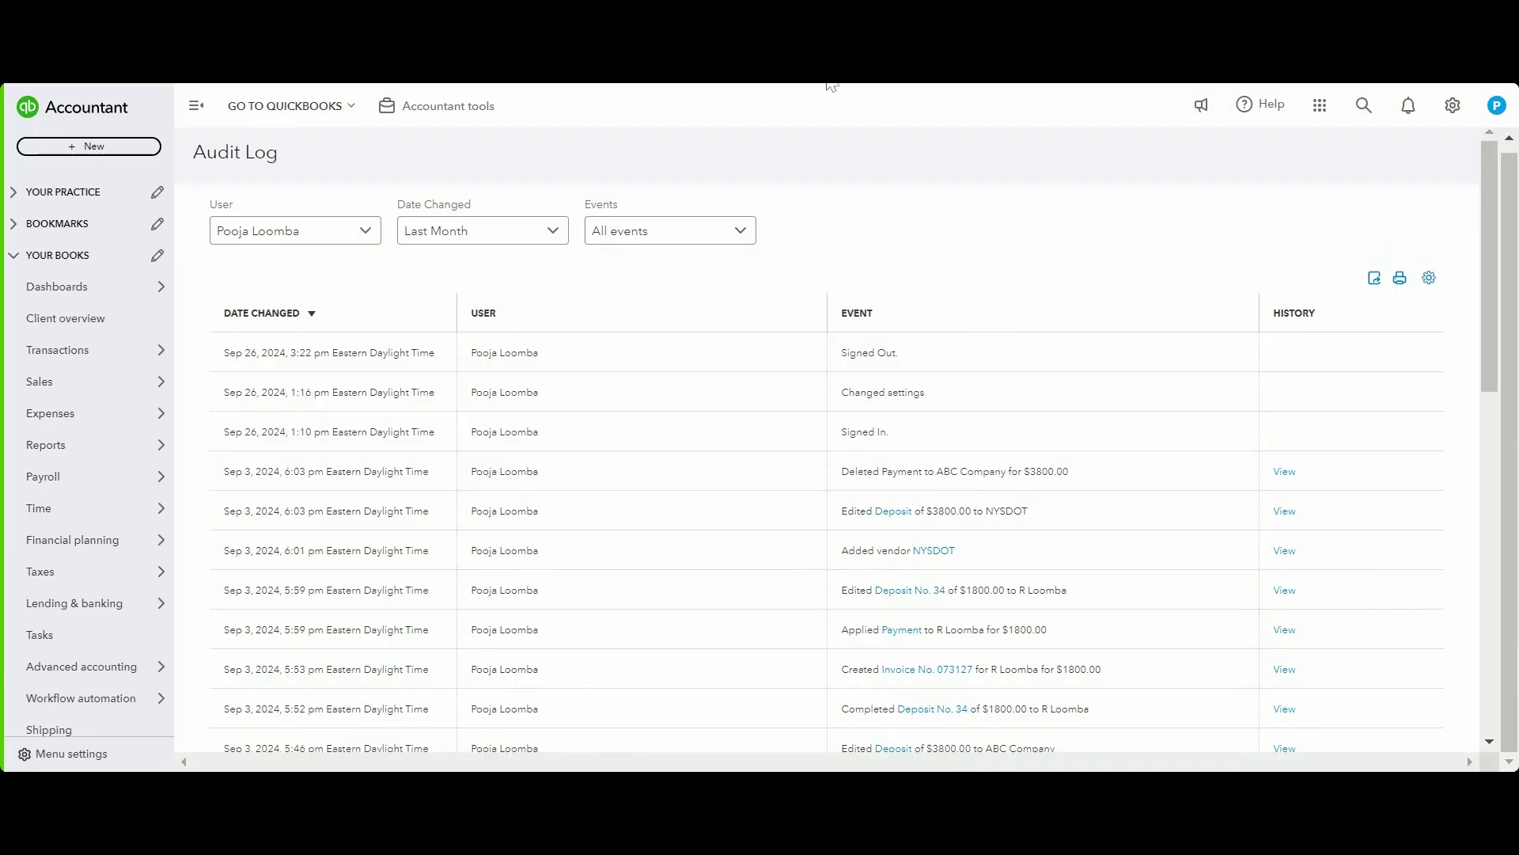
# Open the ABC Company invoice for $3,800.00 from the recent searches and show its audit history
pyautogui.click(1350, 116)
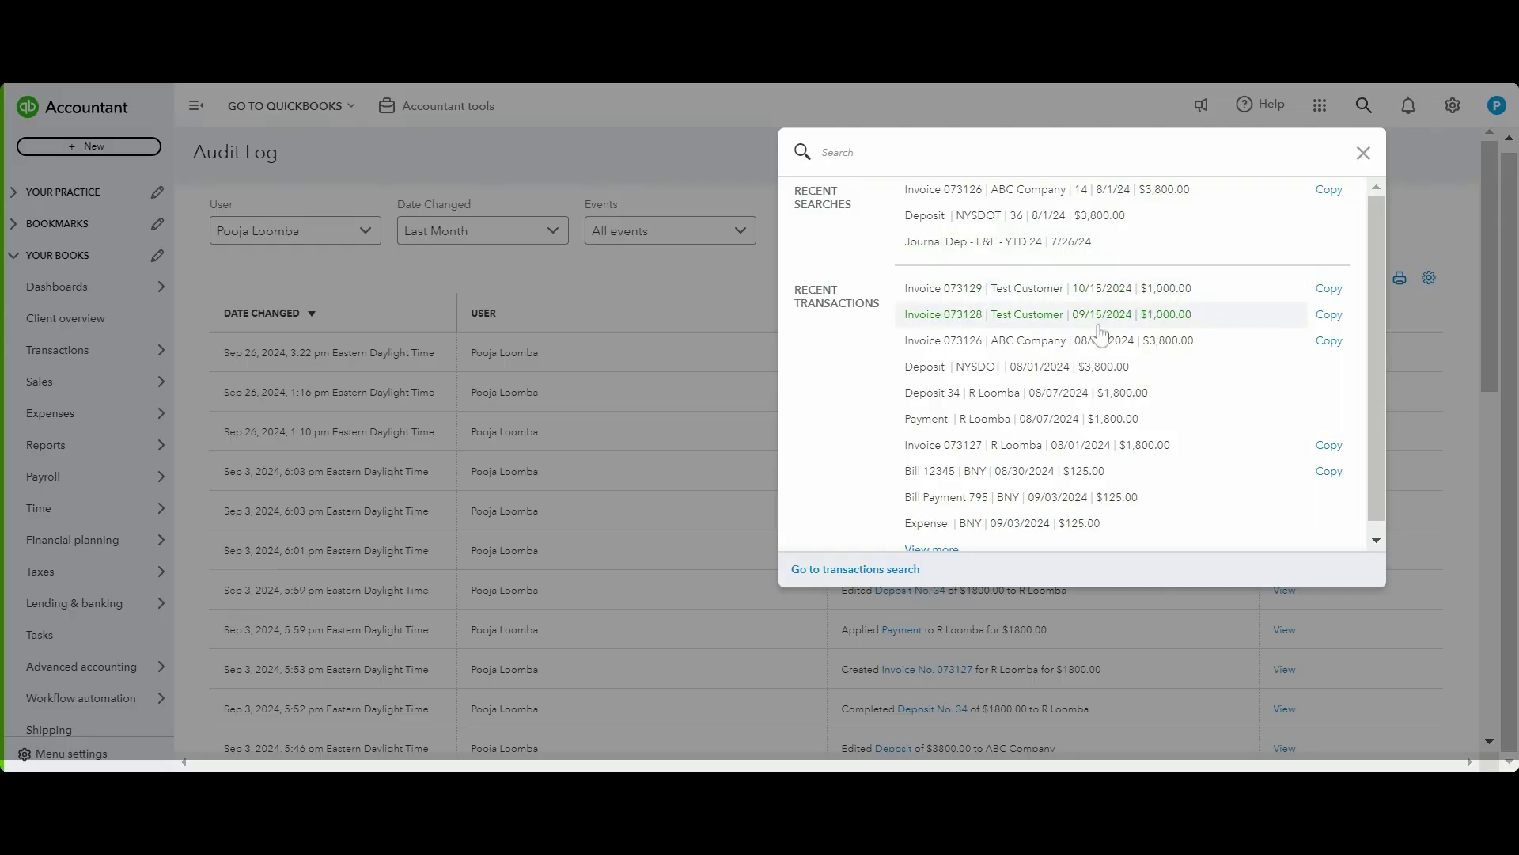
pyautogui.click(1159, 194)
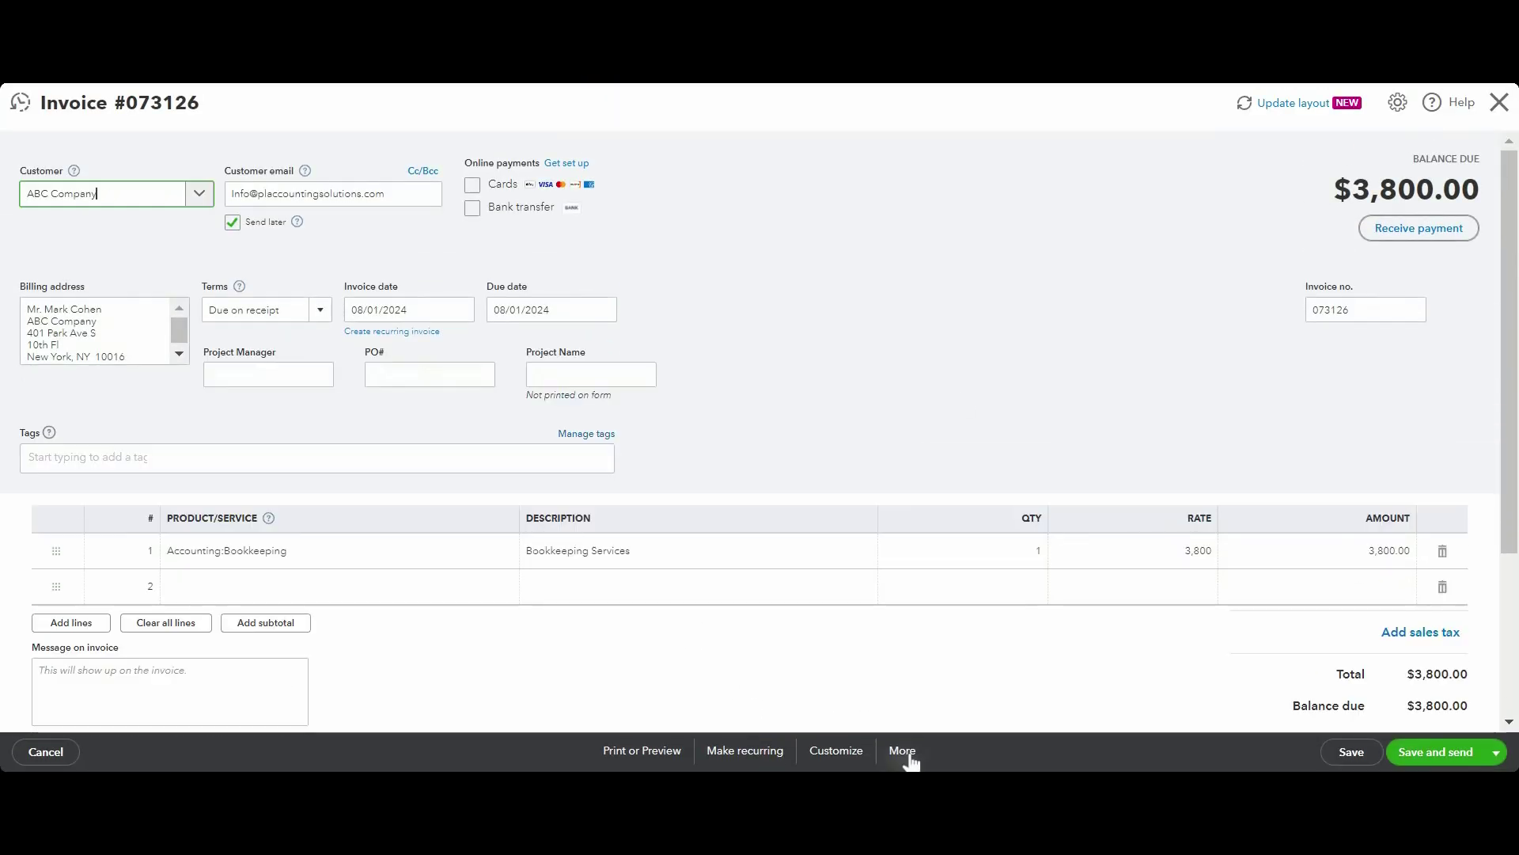
pyautogui.click(904, 752)
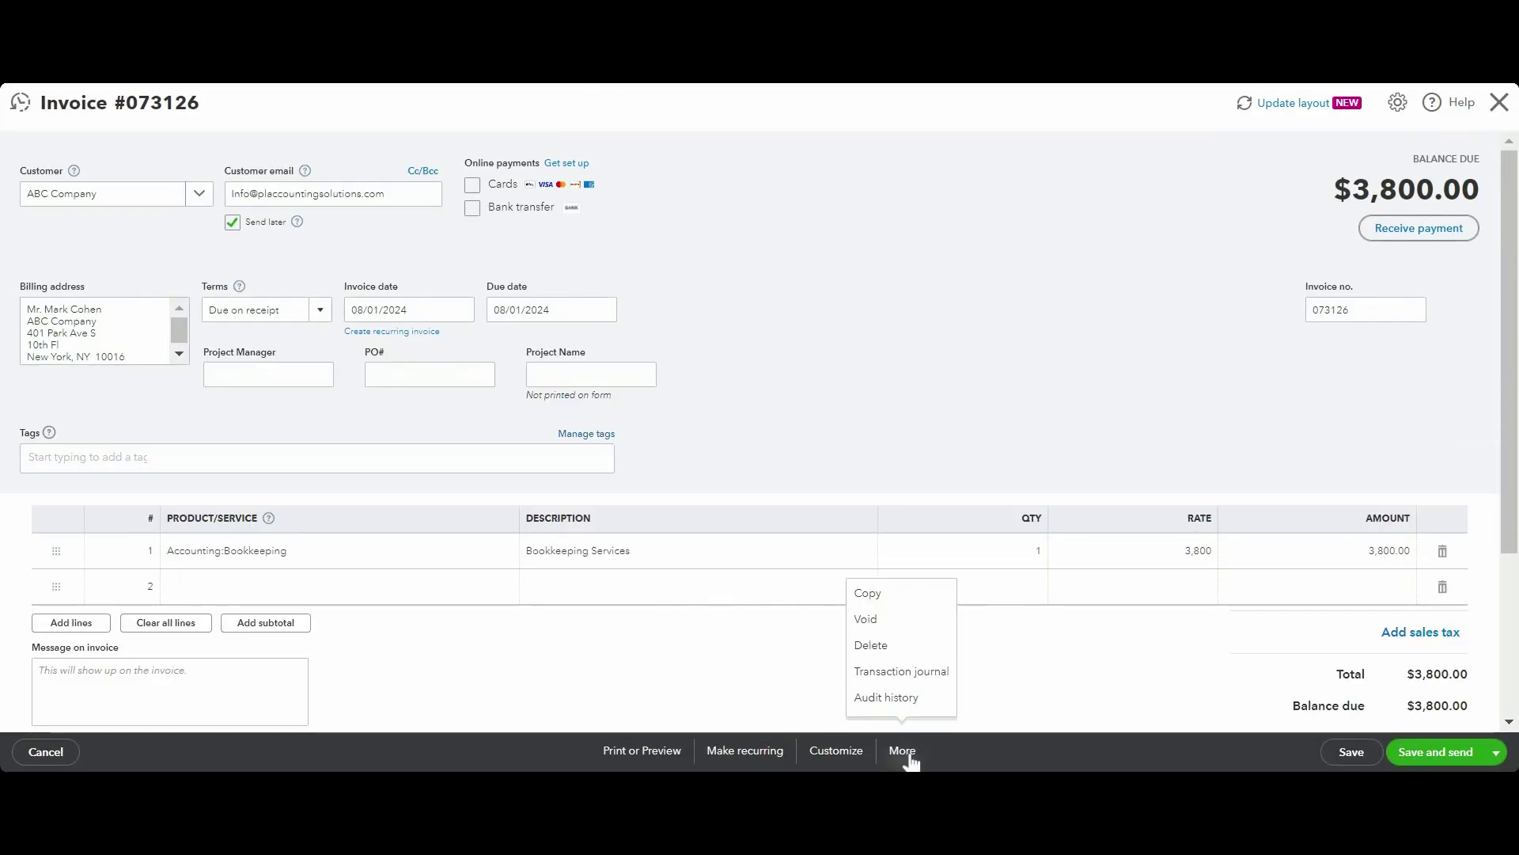
pyautogui.click(903, 697)
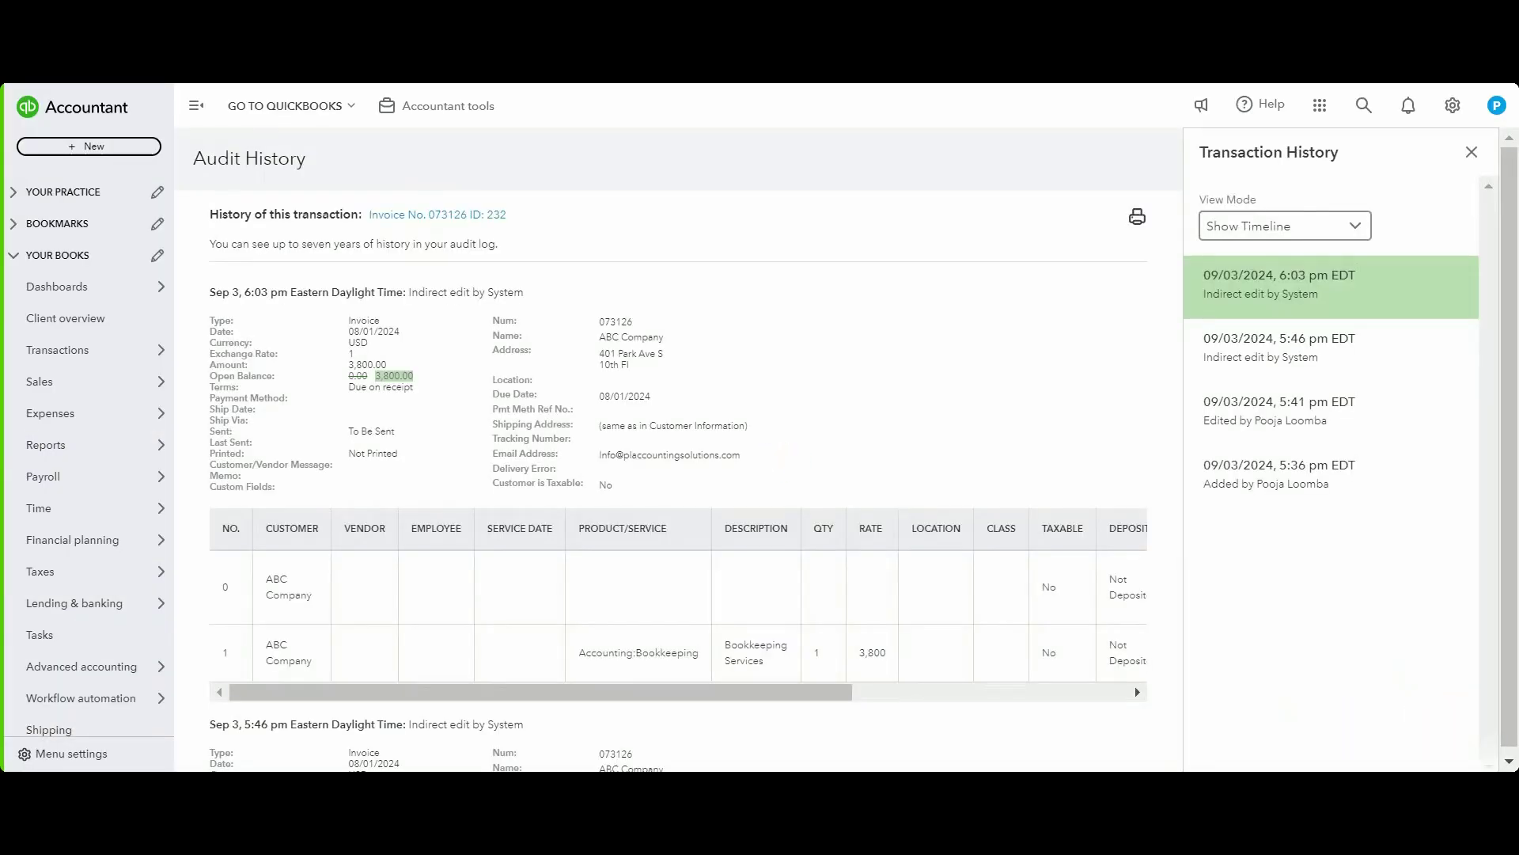
# Examine the invoice's 5:36 pm, 5:41 pm and 5:46 pm versions in the transaction timeline, checking the highlighted changes, and return to the latest version
pyautogui.click(1261, 491)
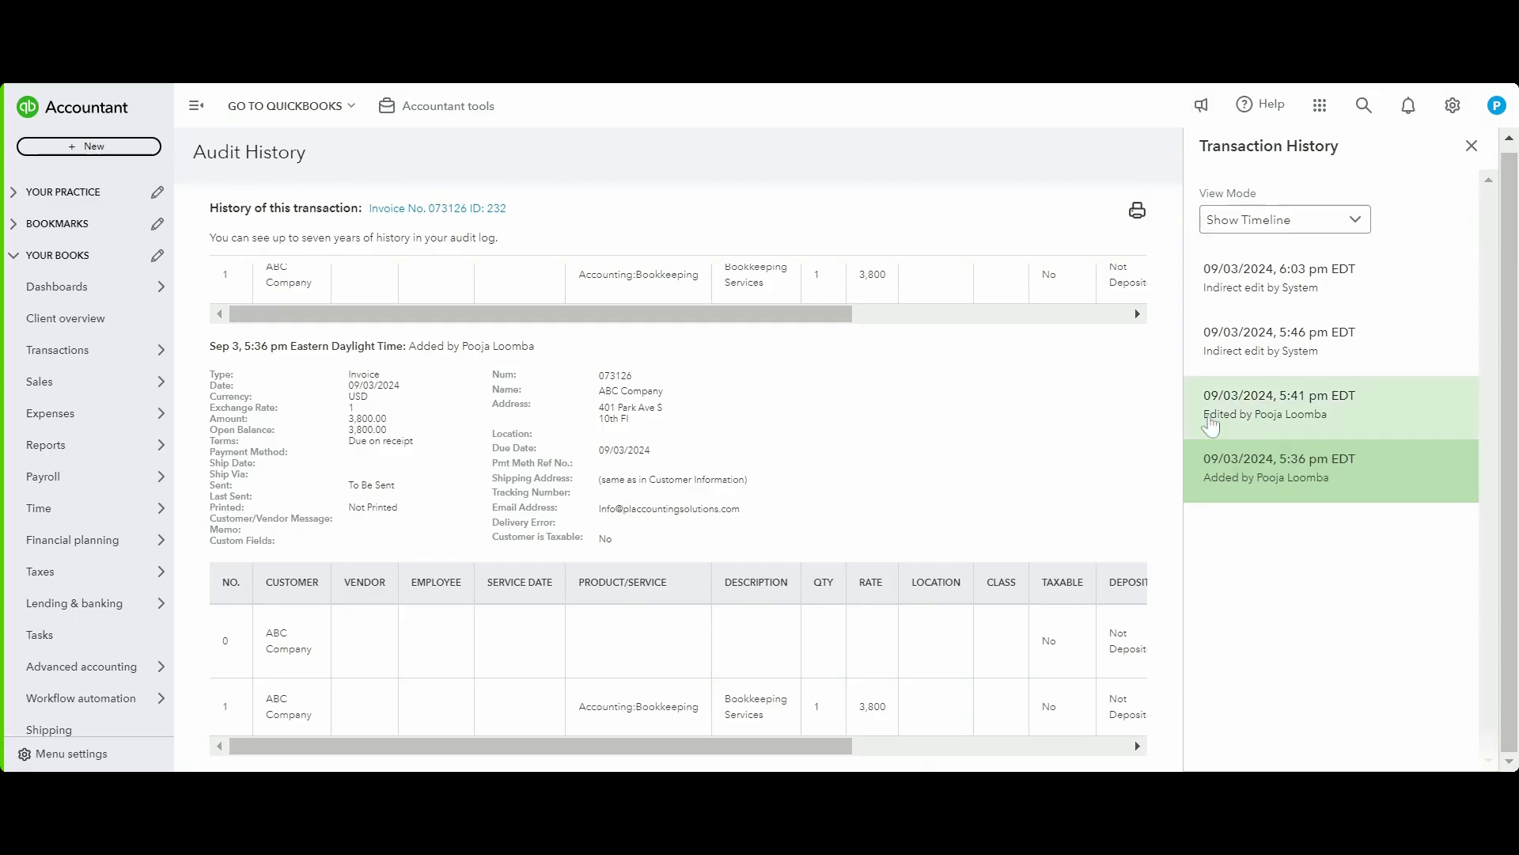
pyautogui.click(1278, 413)
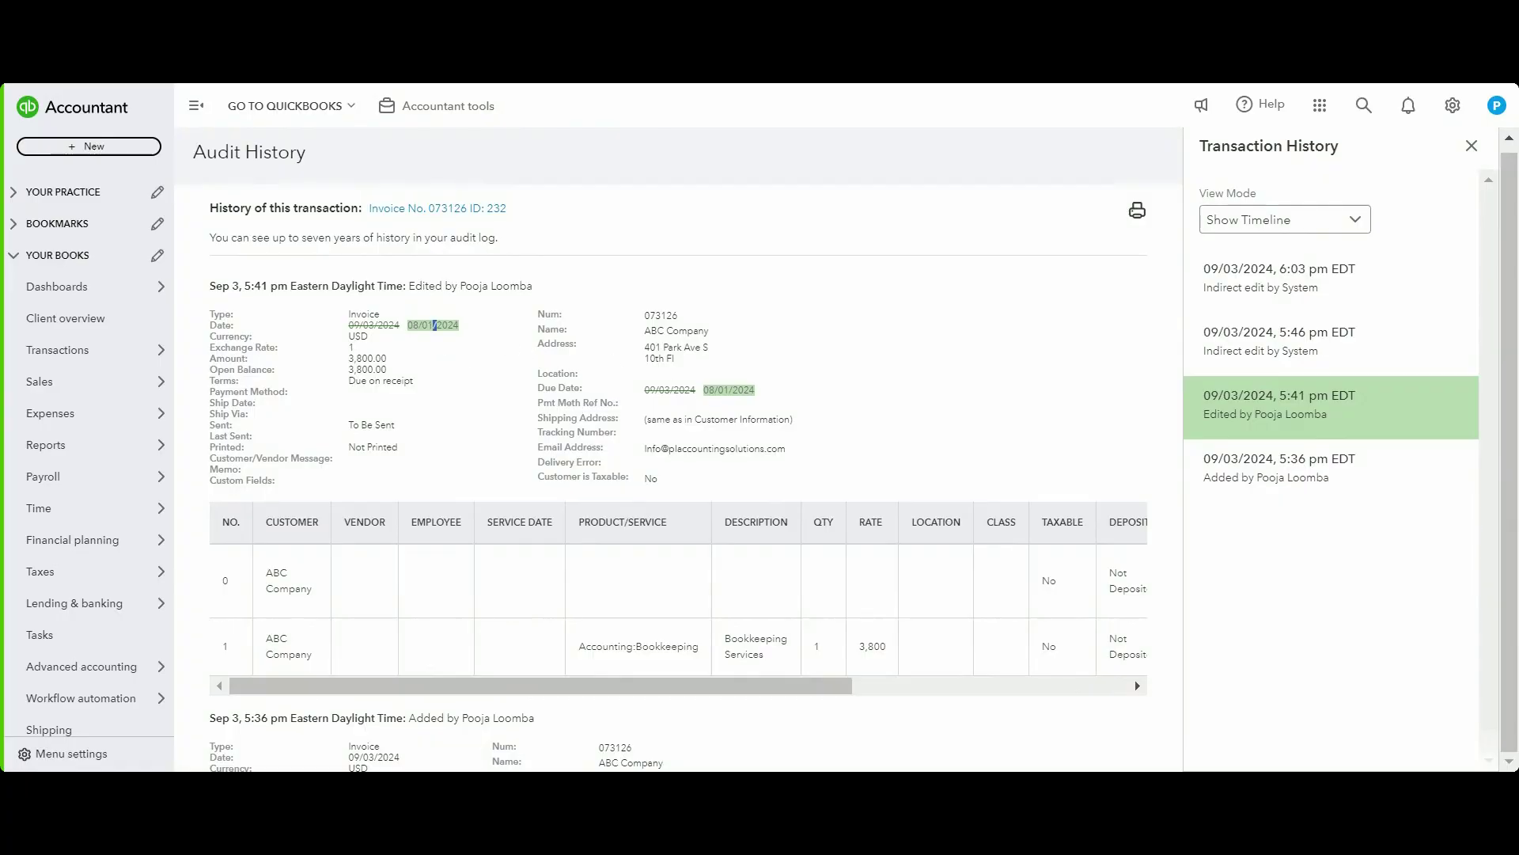
pyautogui.doubleClick(723, 389)
pyautogui.click(1316, 348)
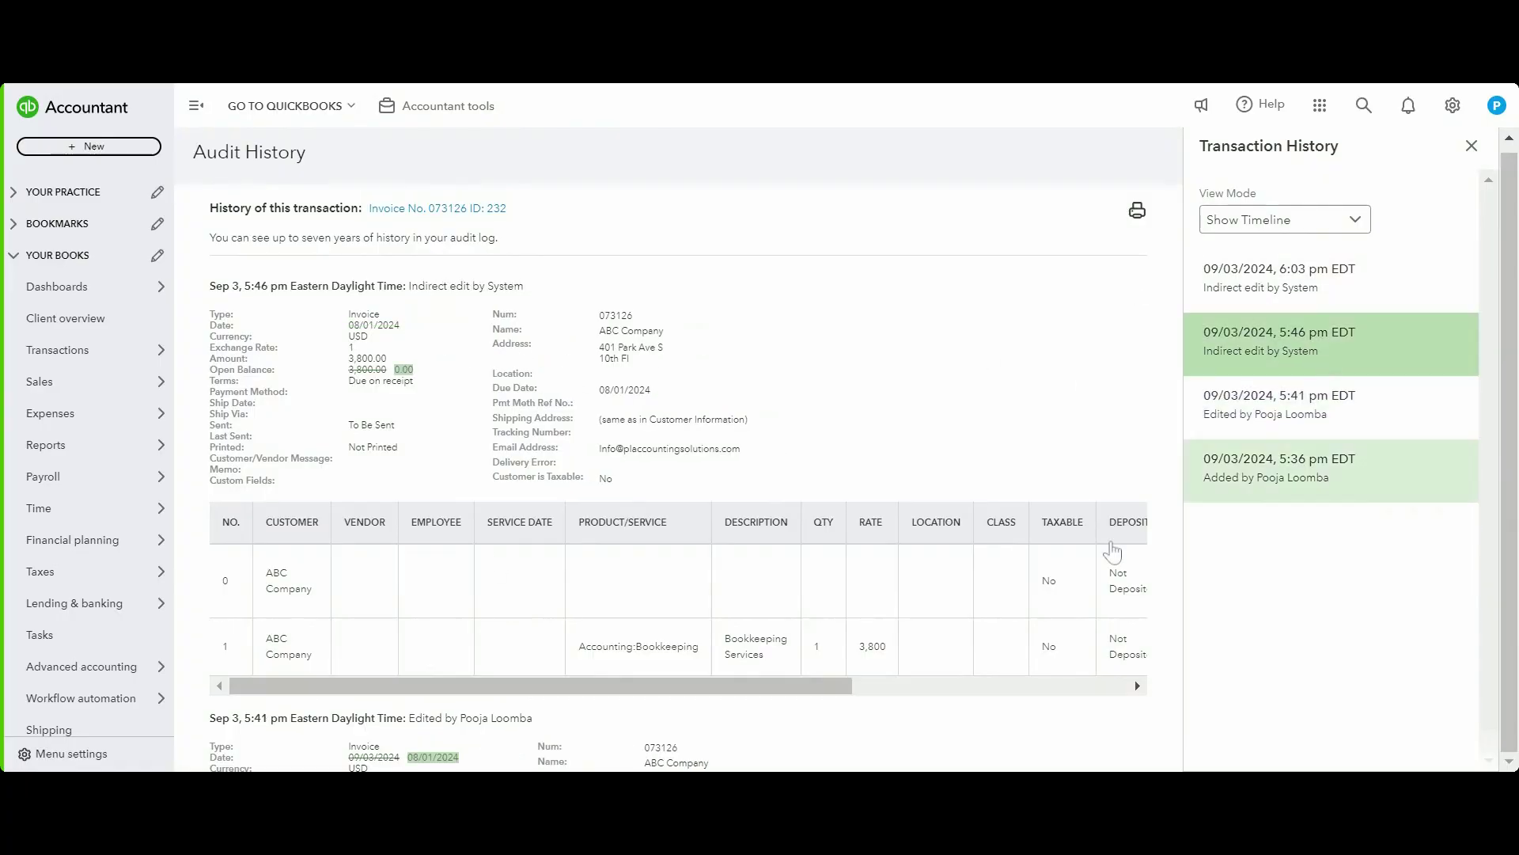
pyautogui.scroll(-5, 750, 554)
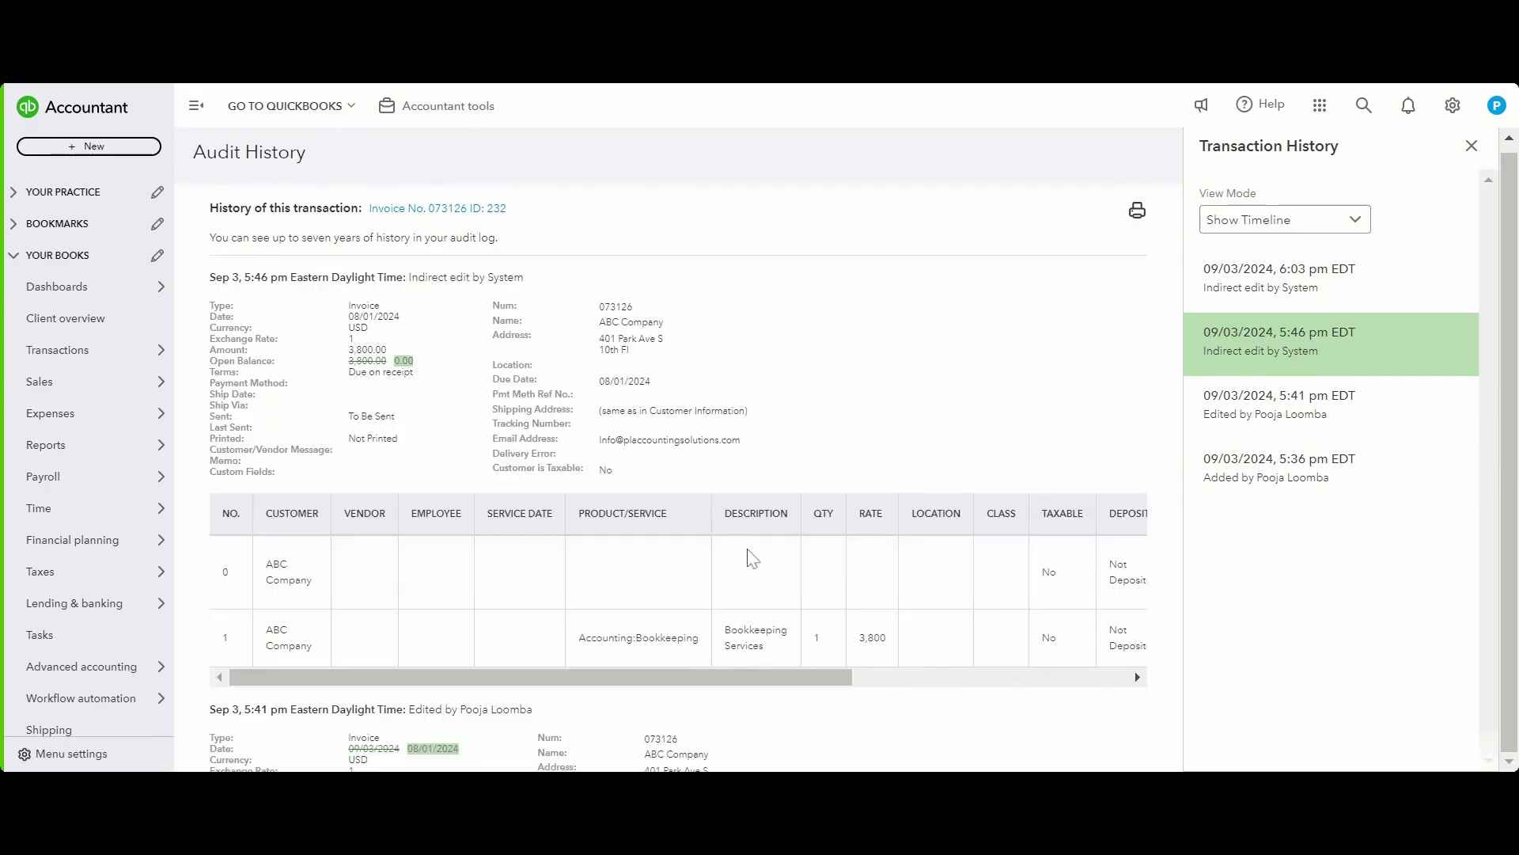
pyautogui.scroll(10, 750, 553)
pyautogui.scroll(2, 748, 550)
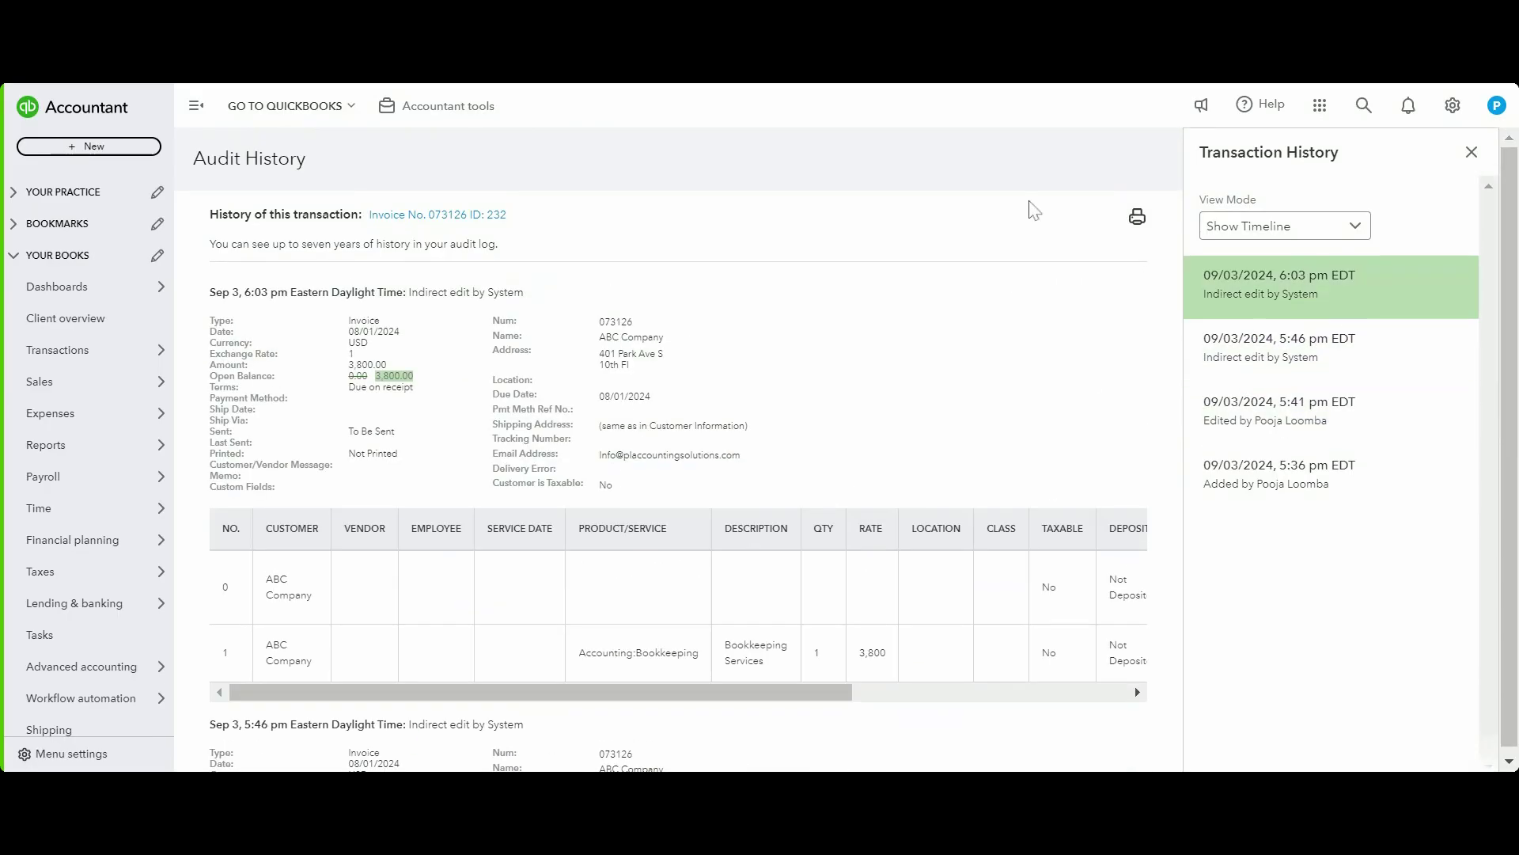
# Close the transaction history timeline and examine the invoice's recorded versions and changed fields across the full-width audit history
pyautogui.click(1472, 152)
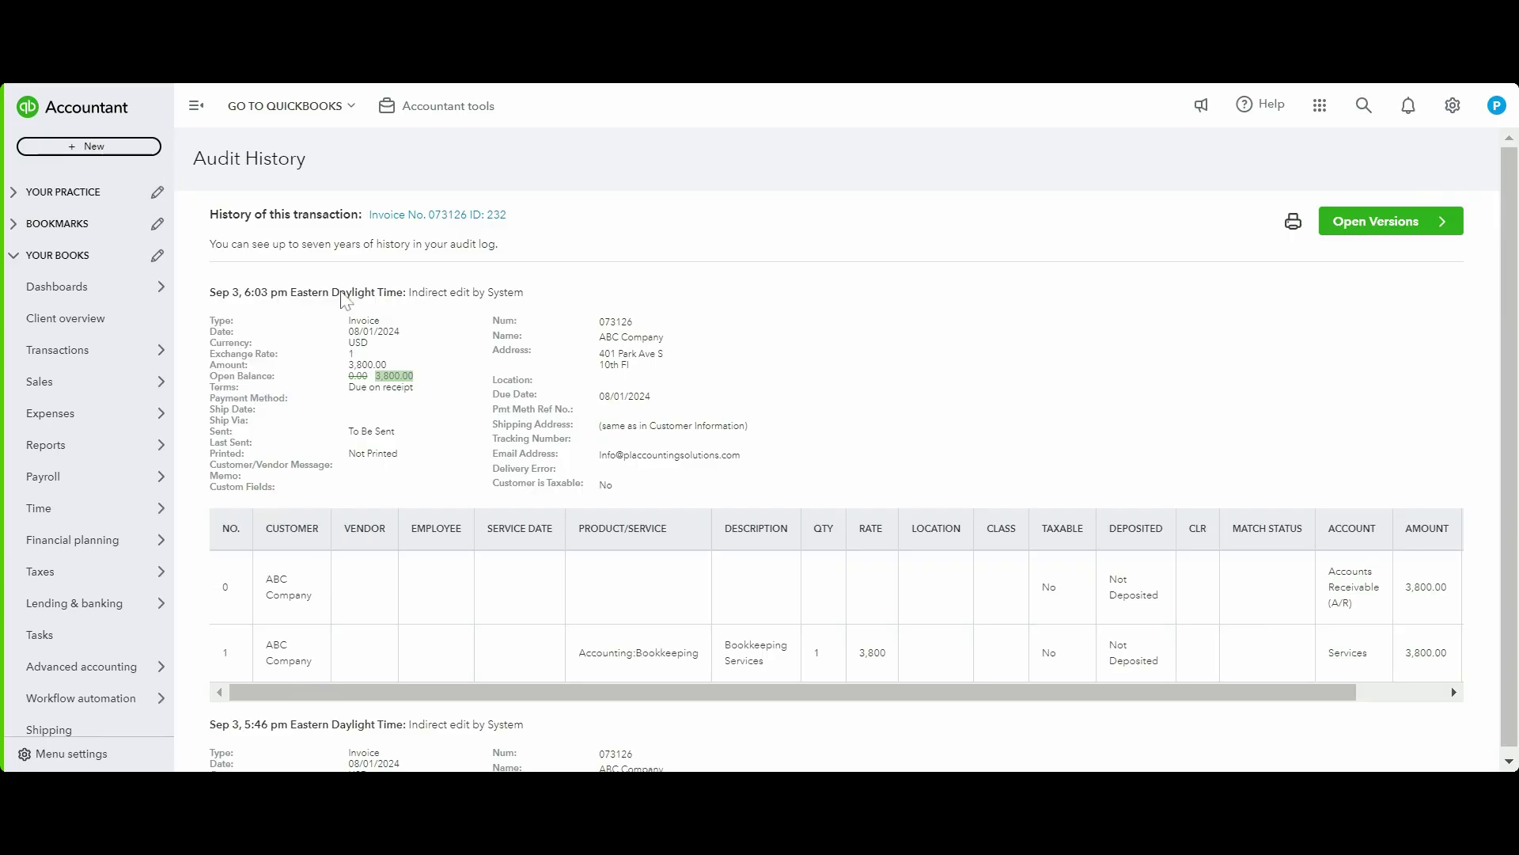
pyautogui.moveTo(410, 302); pyautogui.dragTo(534, 326)
pyautogui.click(352, 329)
pyautogui.scroll(-1, 546, 498)
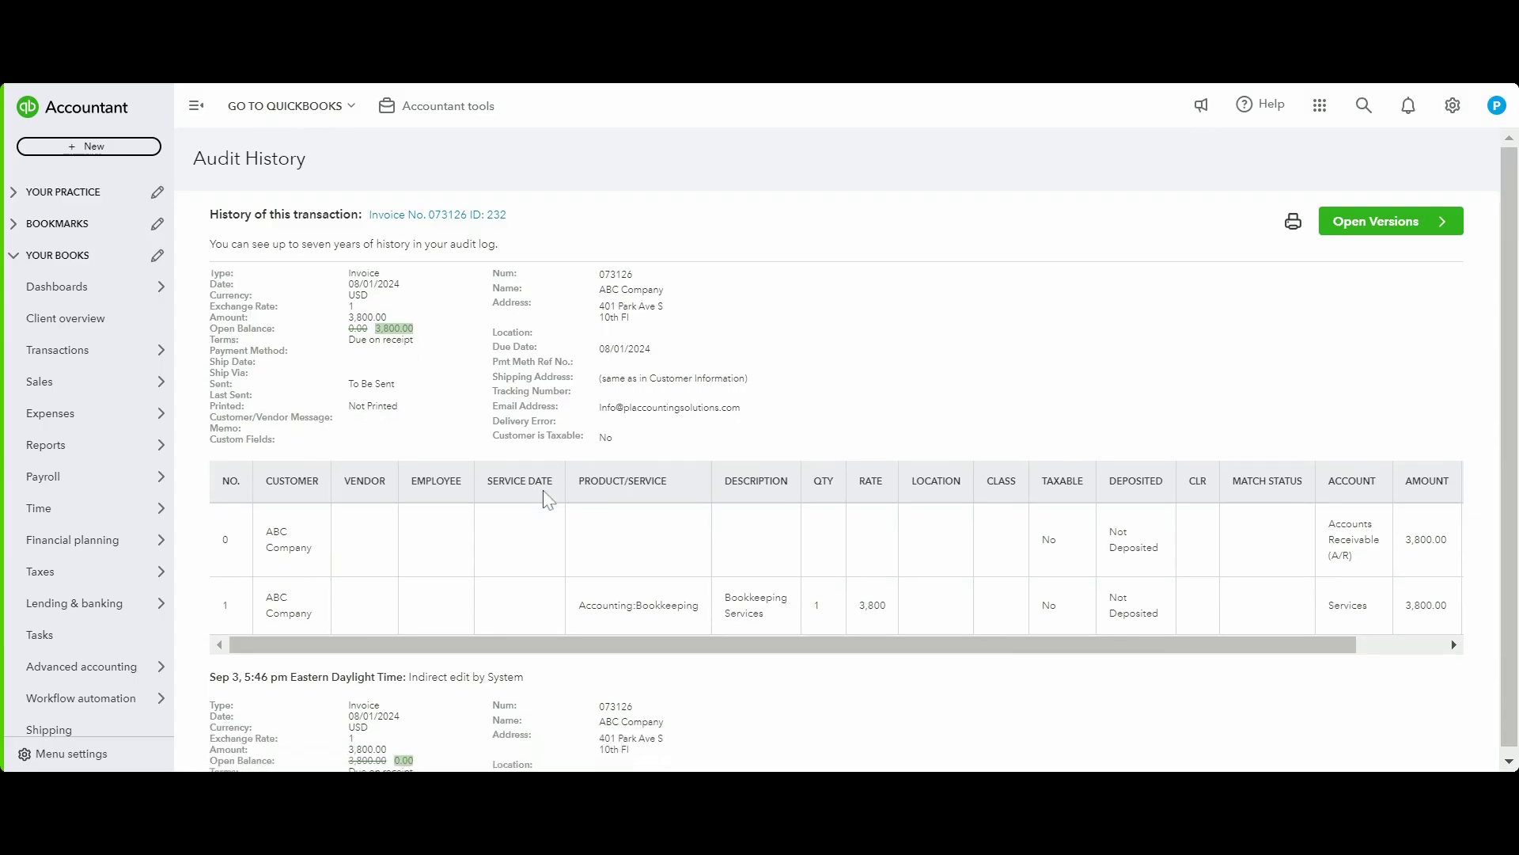
pyautogui.scroll(-1, 568, 518)
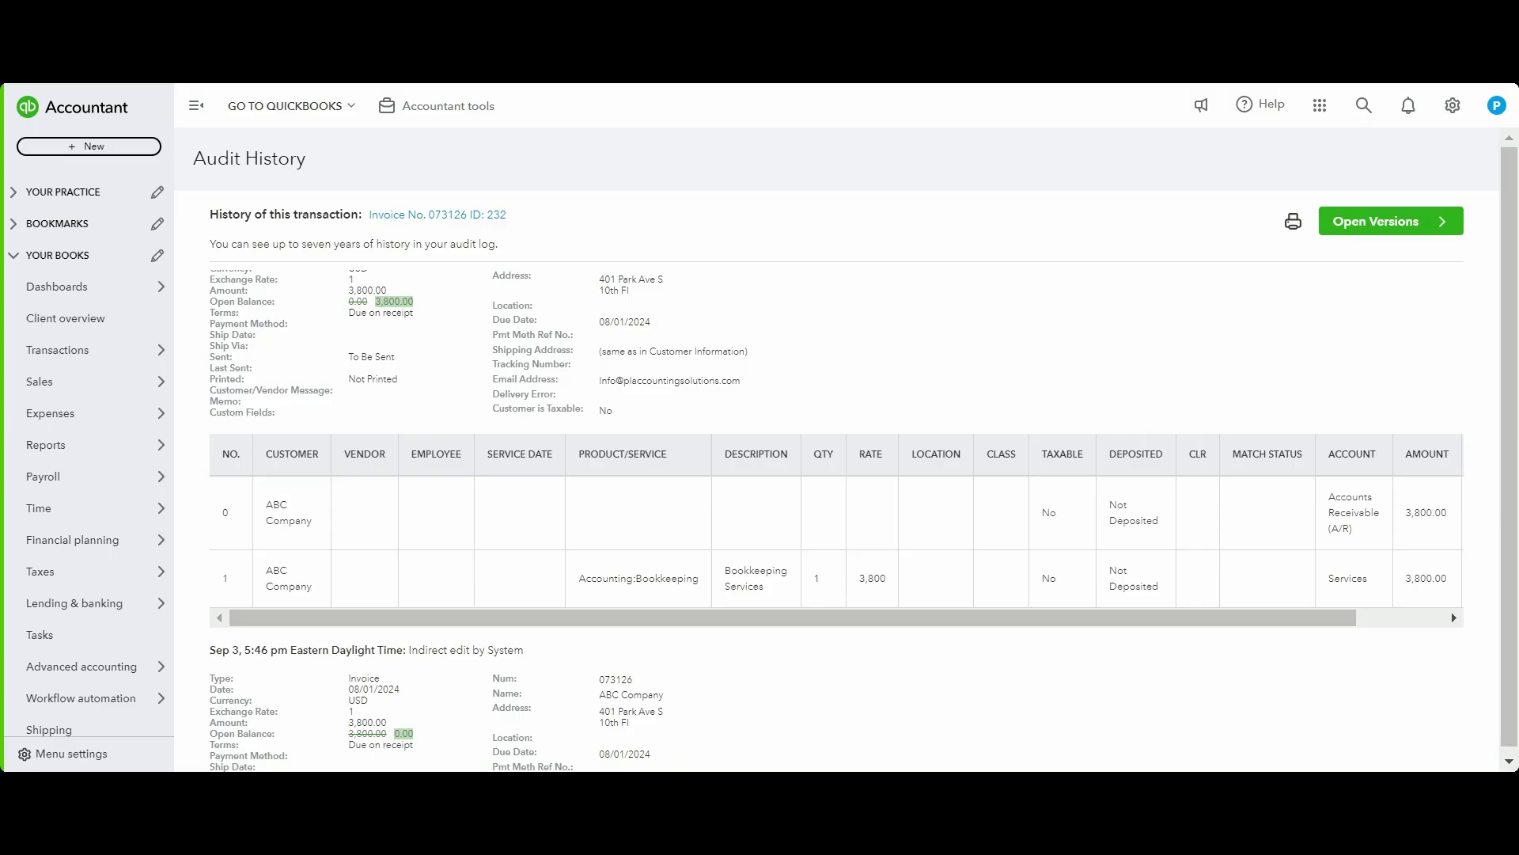
pyautogui.scroll(-3, 886, 328)
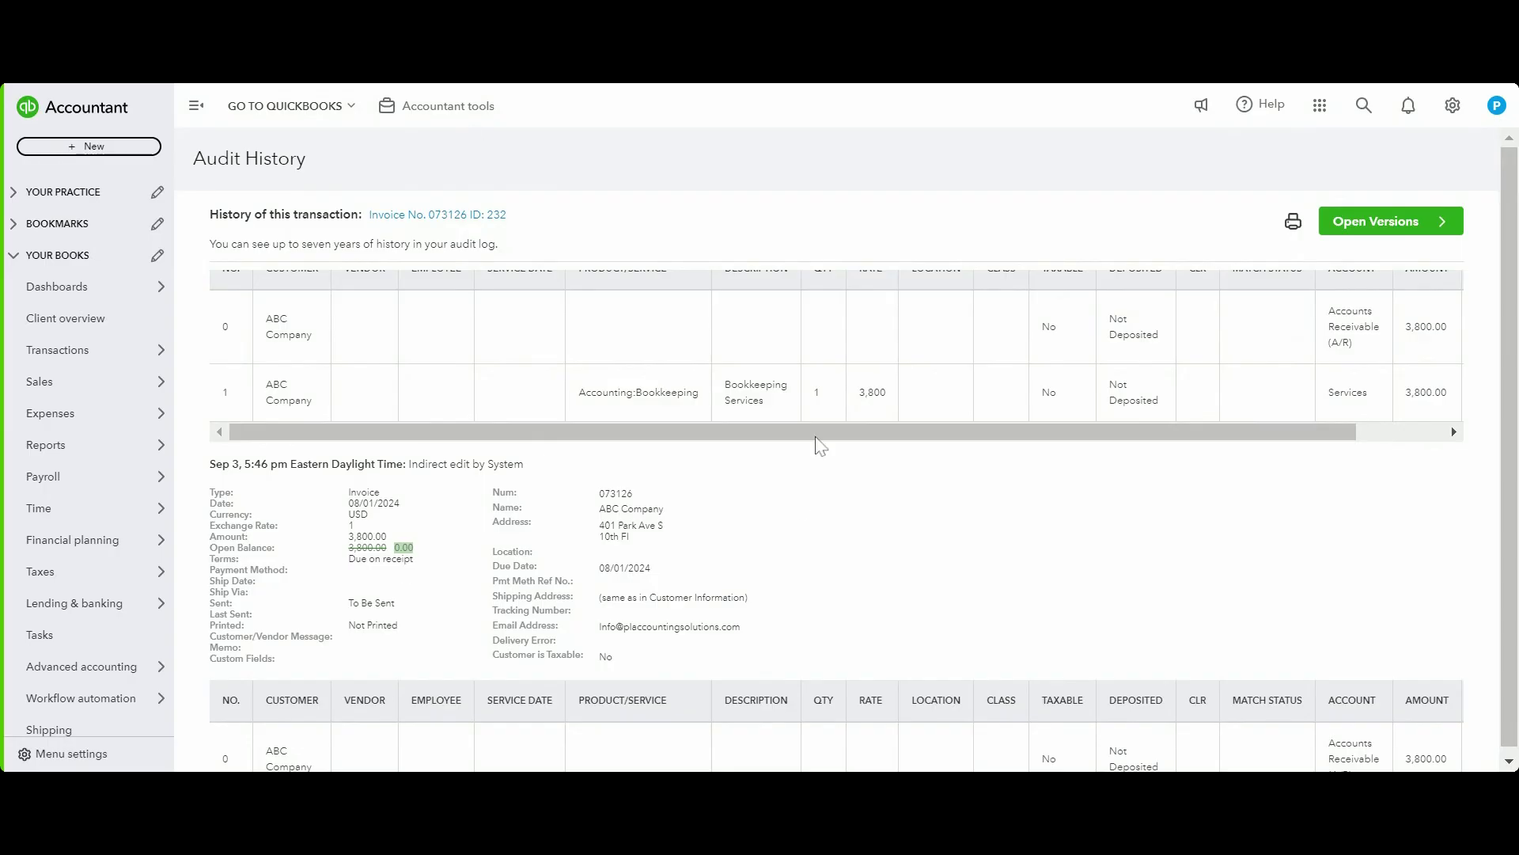
pyautogui.scroll(-4, 1011, 345)
pyautogui.scroll(3, 954, 319)
pyautogui.scroll(2, 953, 321)
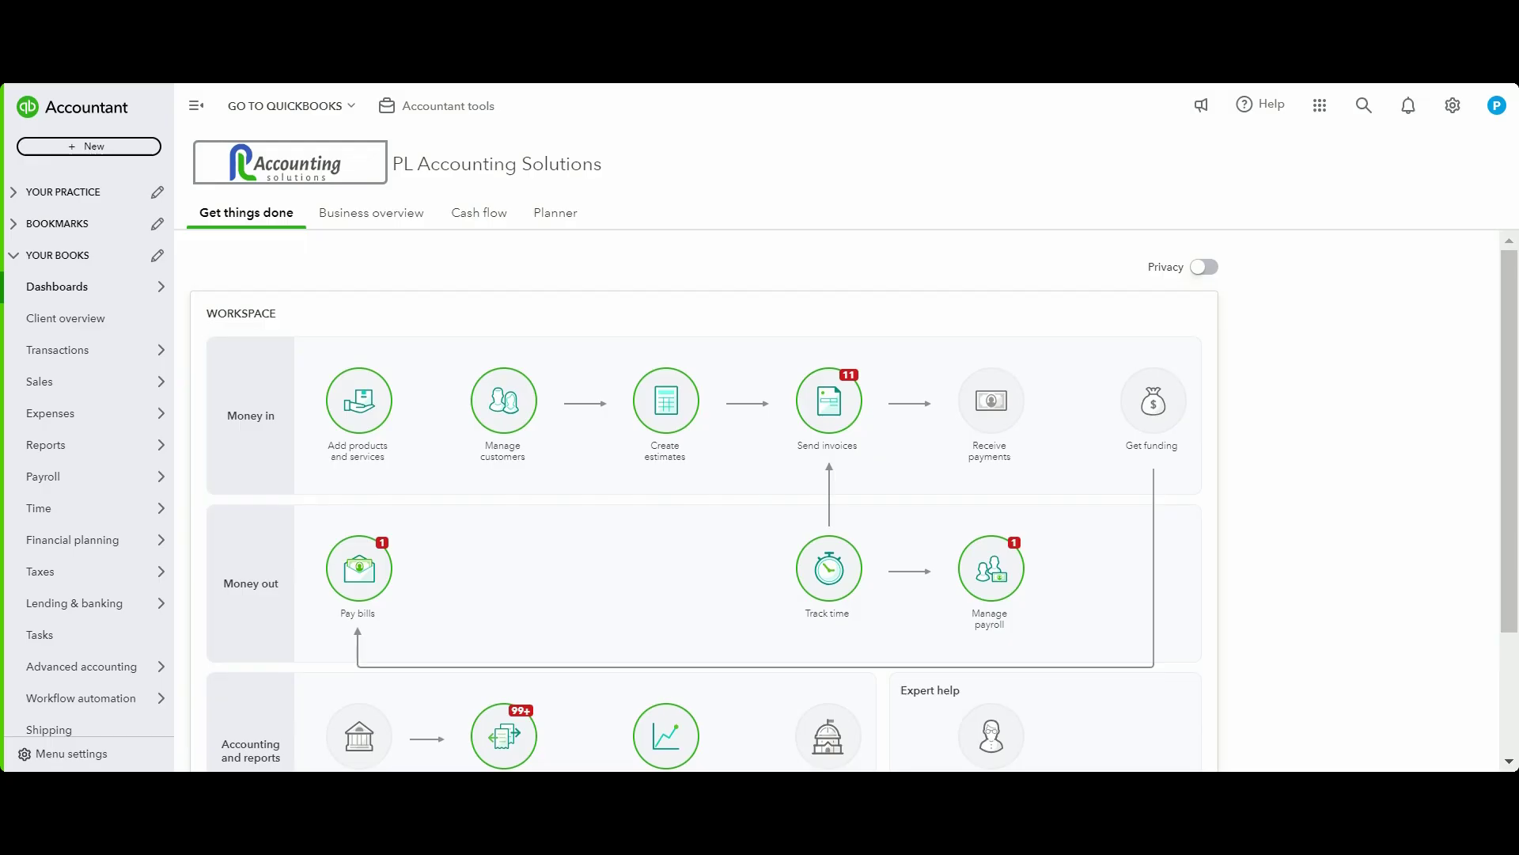
# Show the keyboard shortcut reference from the dashboard and examine the company ID listed in it
pyautogui.hotkey('ctrl', 'alt', '/')
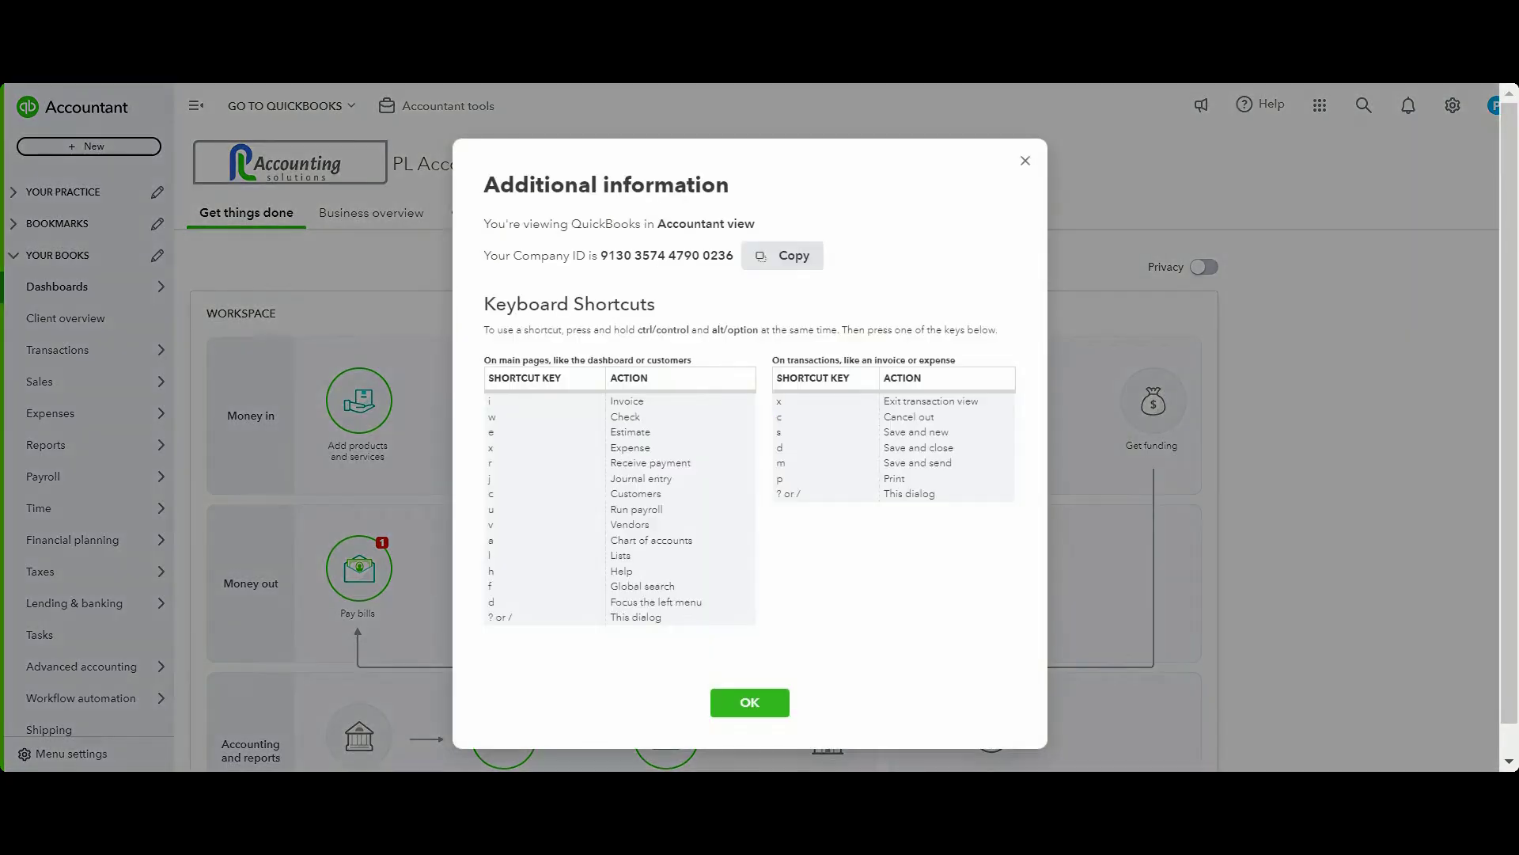
pyautogui.moveTo(602, 255); pyautogui.dragTo(731, 274)
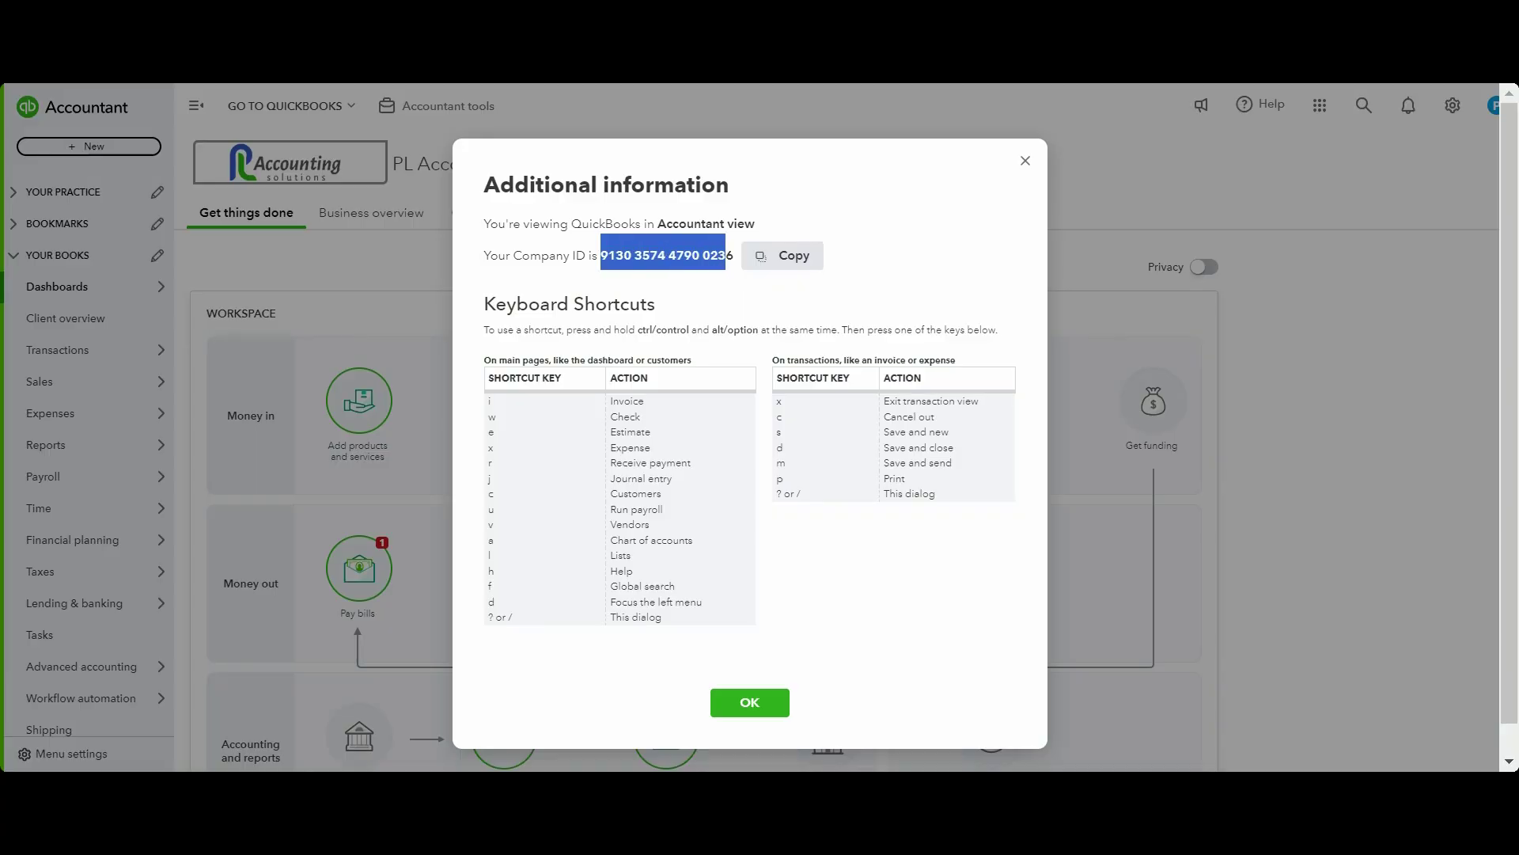
pyautogui.click(731, 274)
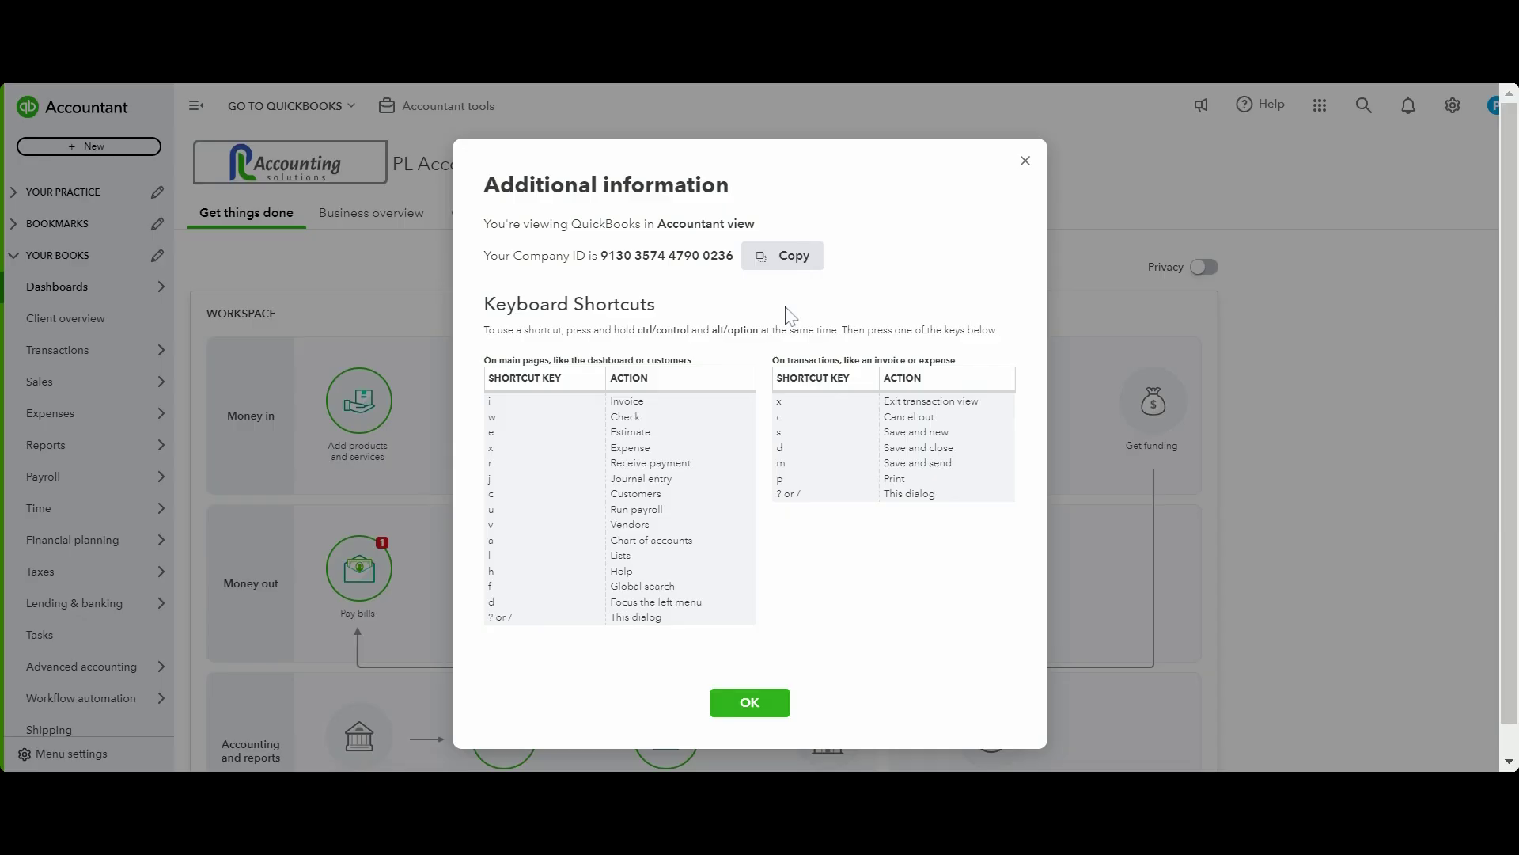
# Examine the keyboard shortcuts listed for main pages and transactions, and close the reference
pyautogui.scroll(-1, 787, 311)
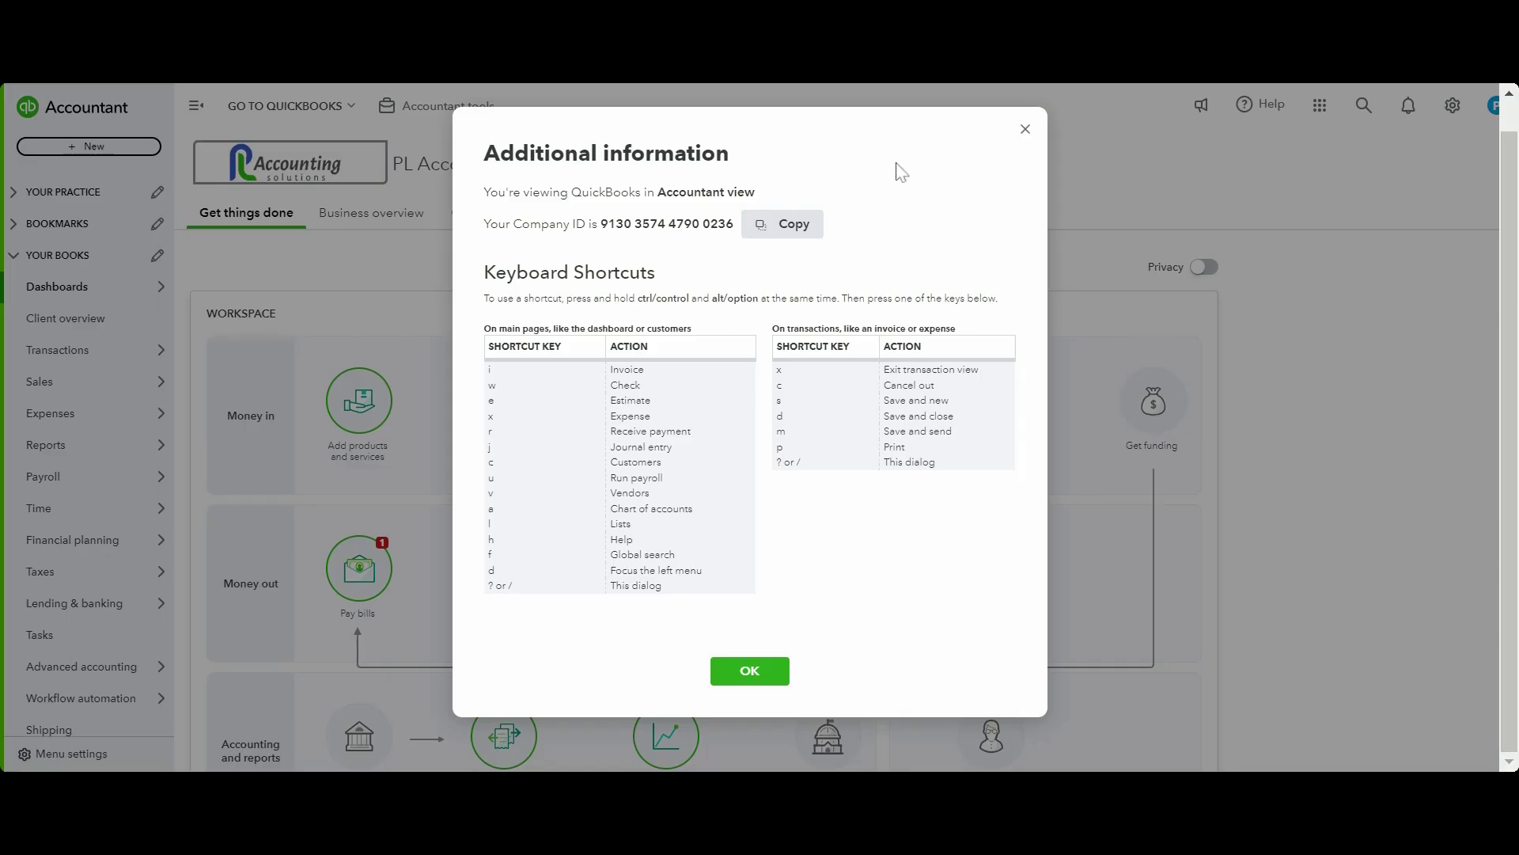
pyautogui.click(1025, 129)
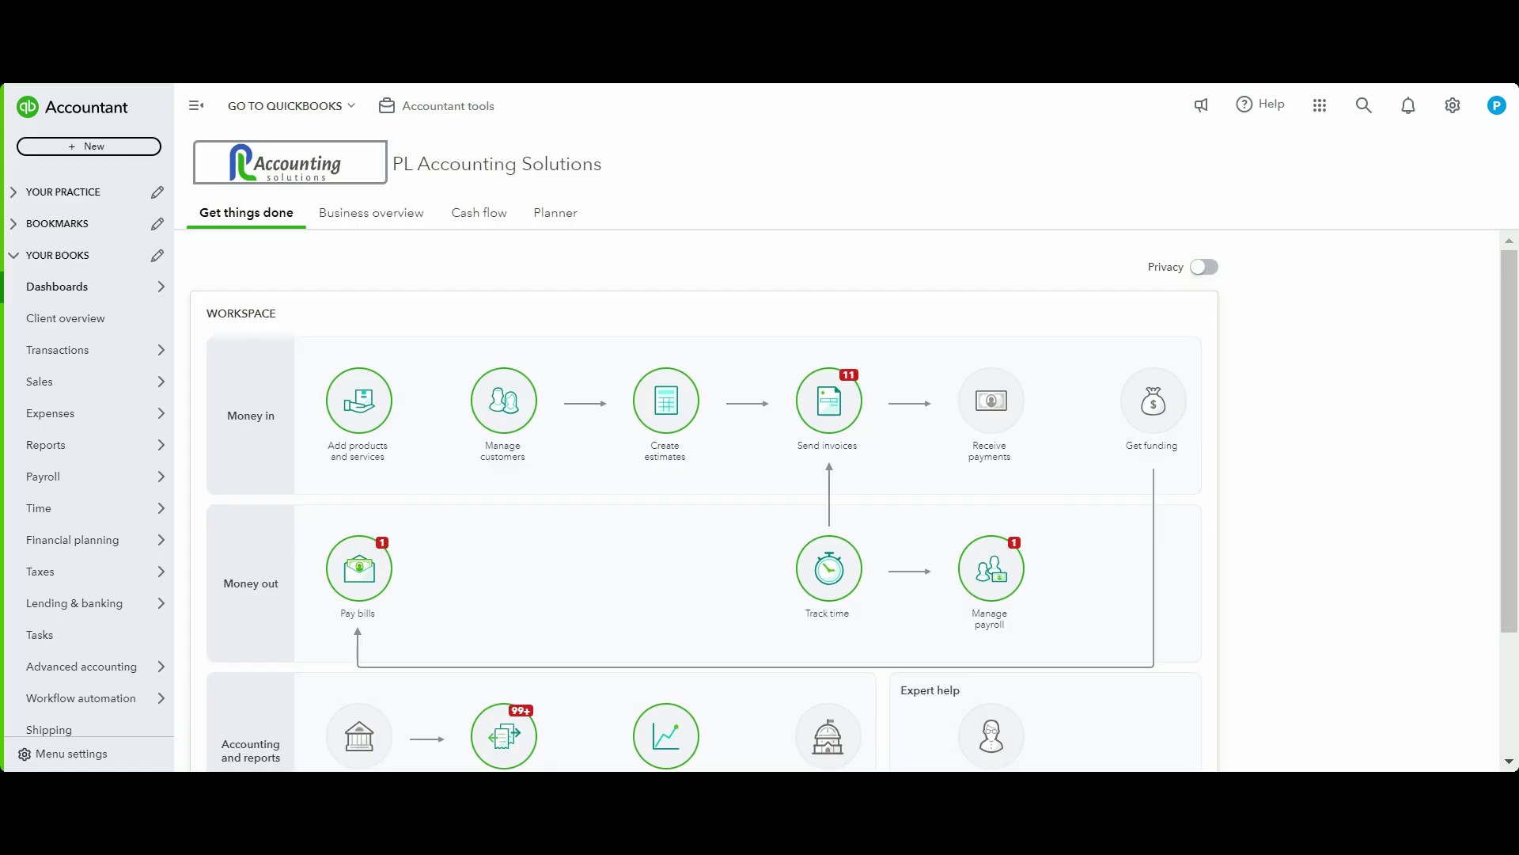
# Open the ABC Company invoice for $3,800.00 dated 08/01/2024 from the search and examine its attachments area below the message fields
pyautogui.moveTo(150, 355)
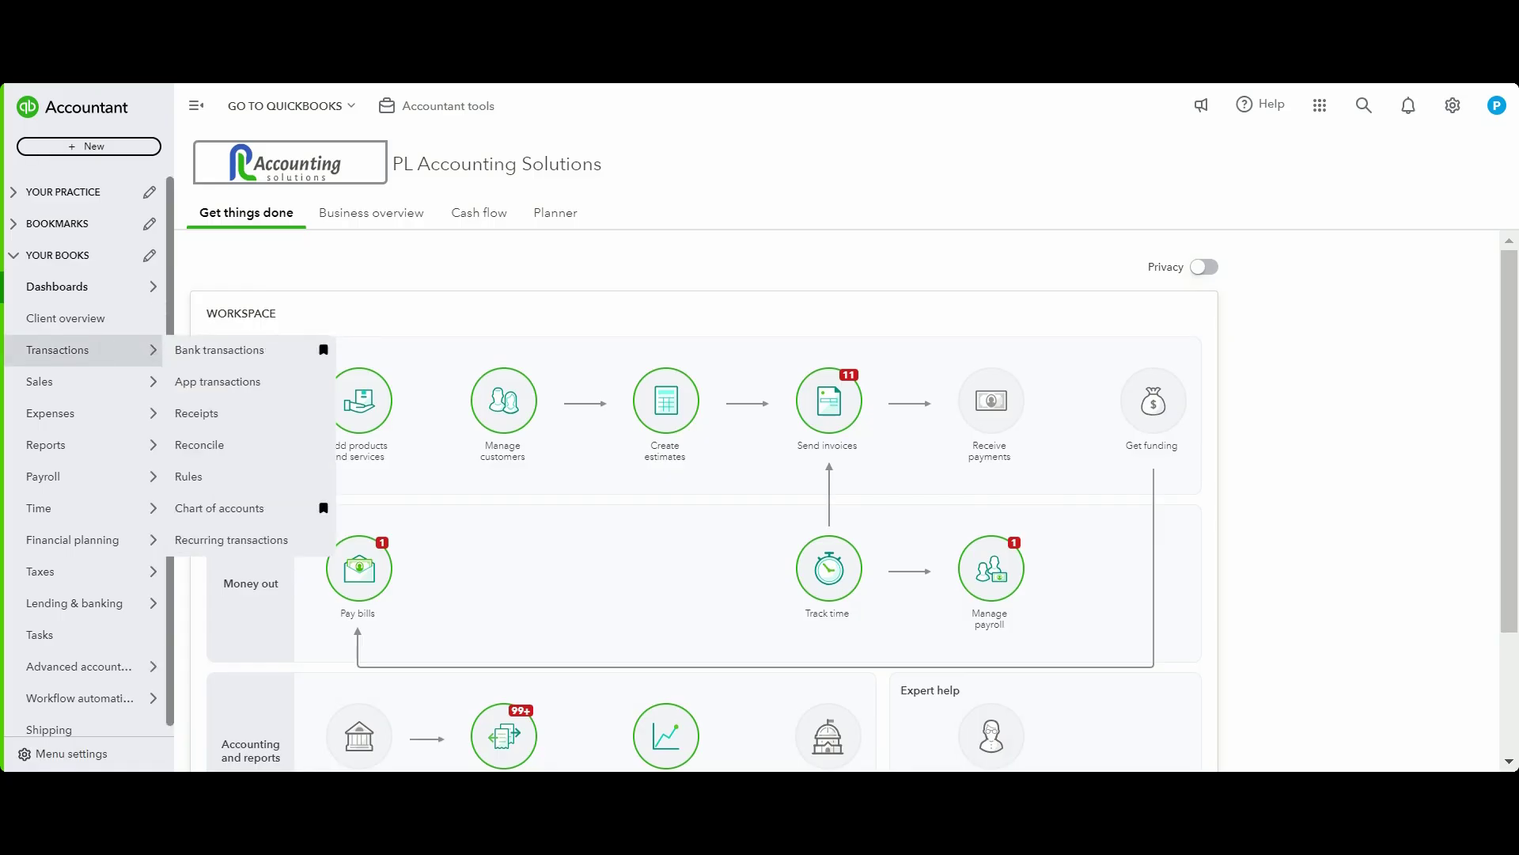
pyautogui.click(1362, 107)
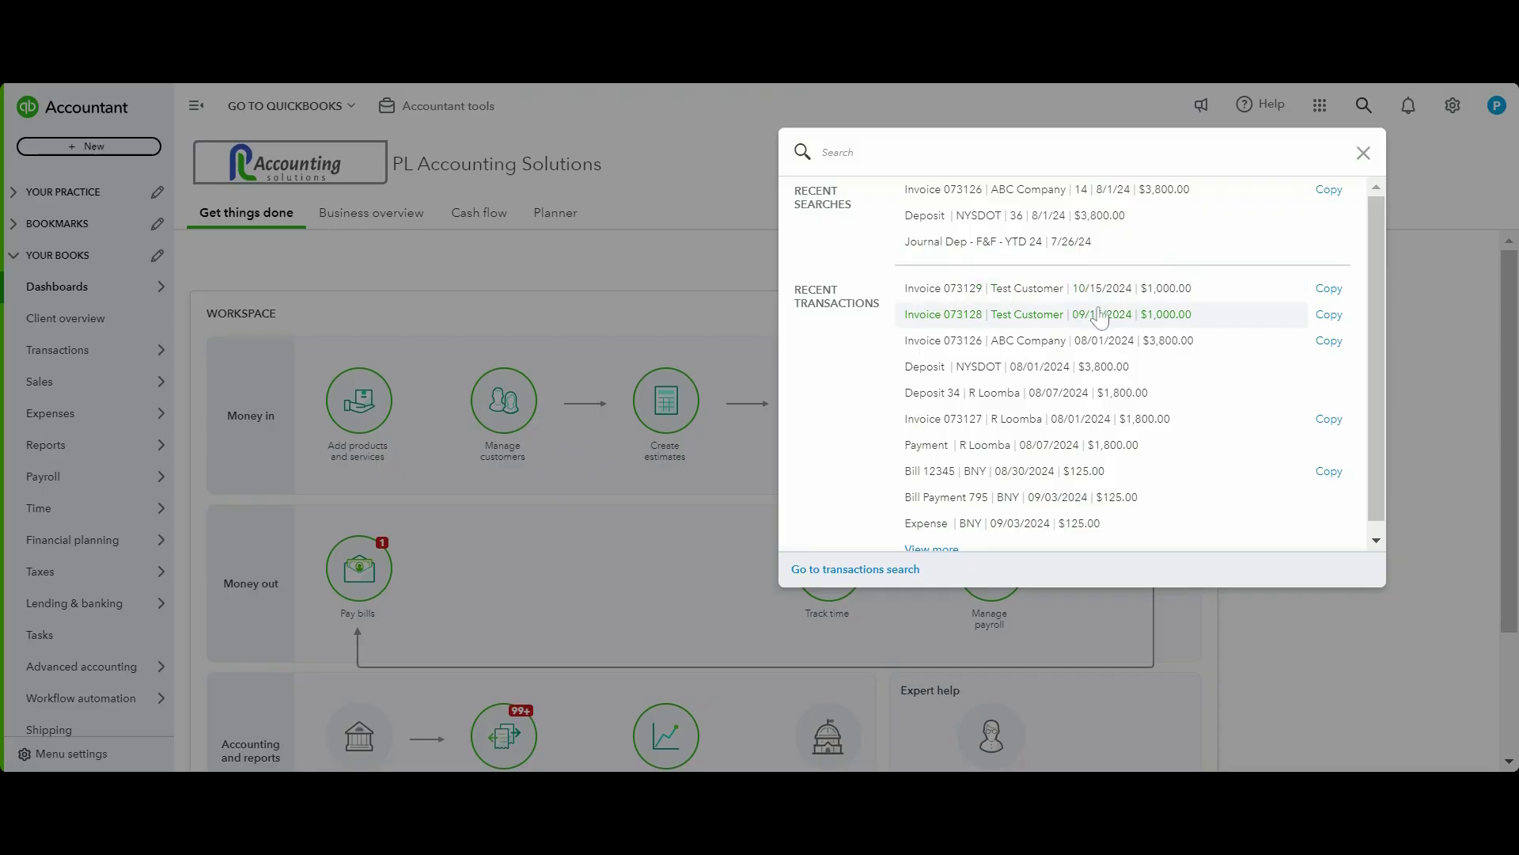
pyautogui.click(1073, 92)
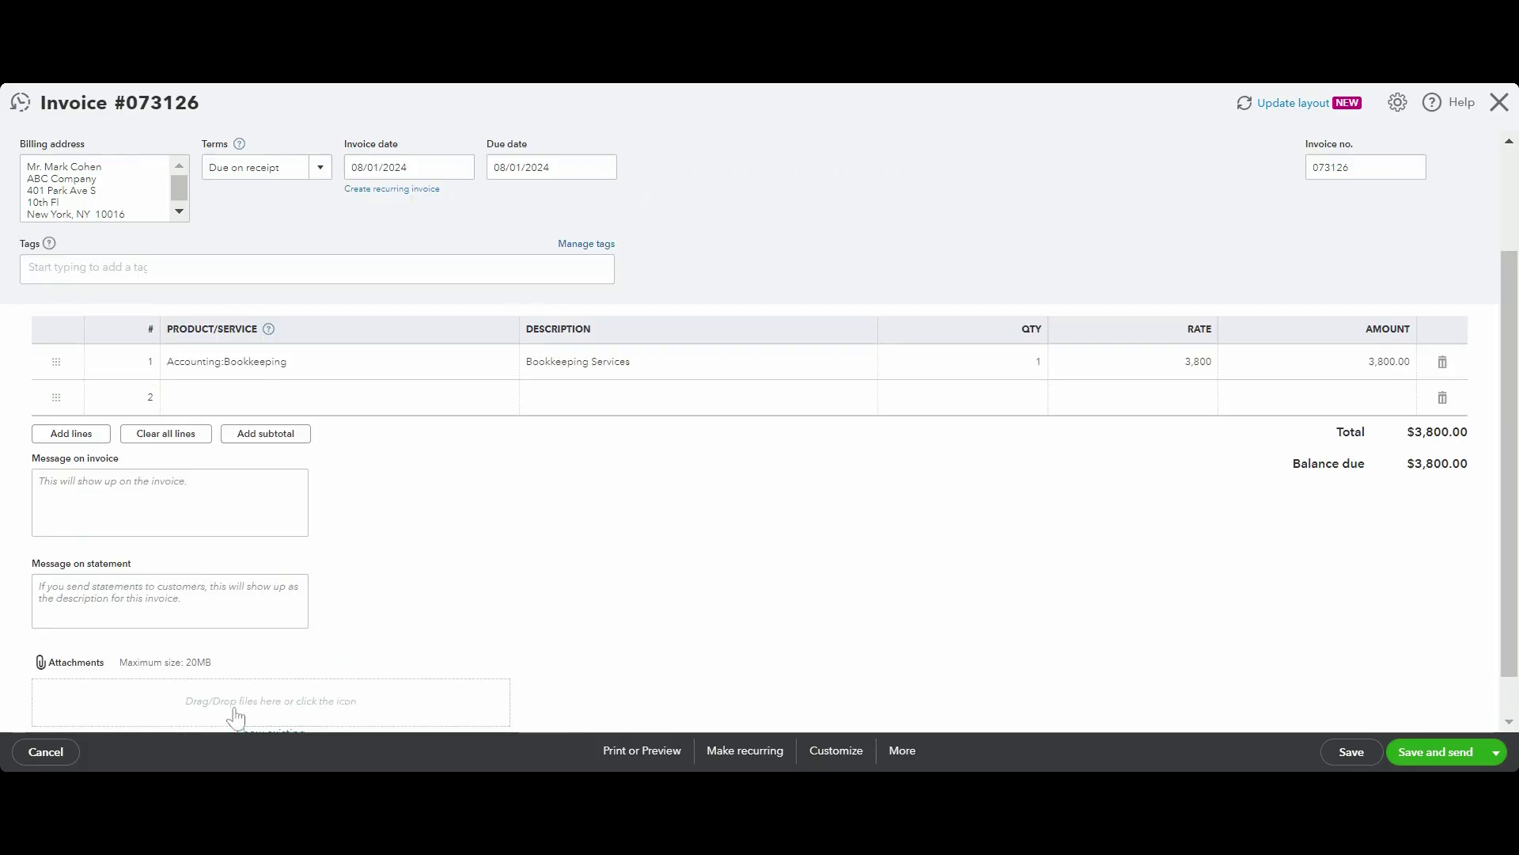
pyautogui.scroll(-2, 414, 597)
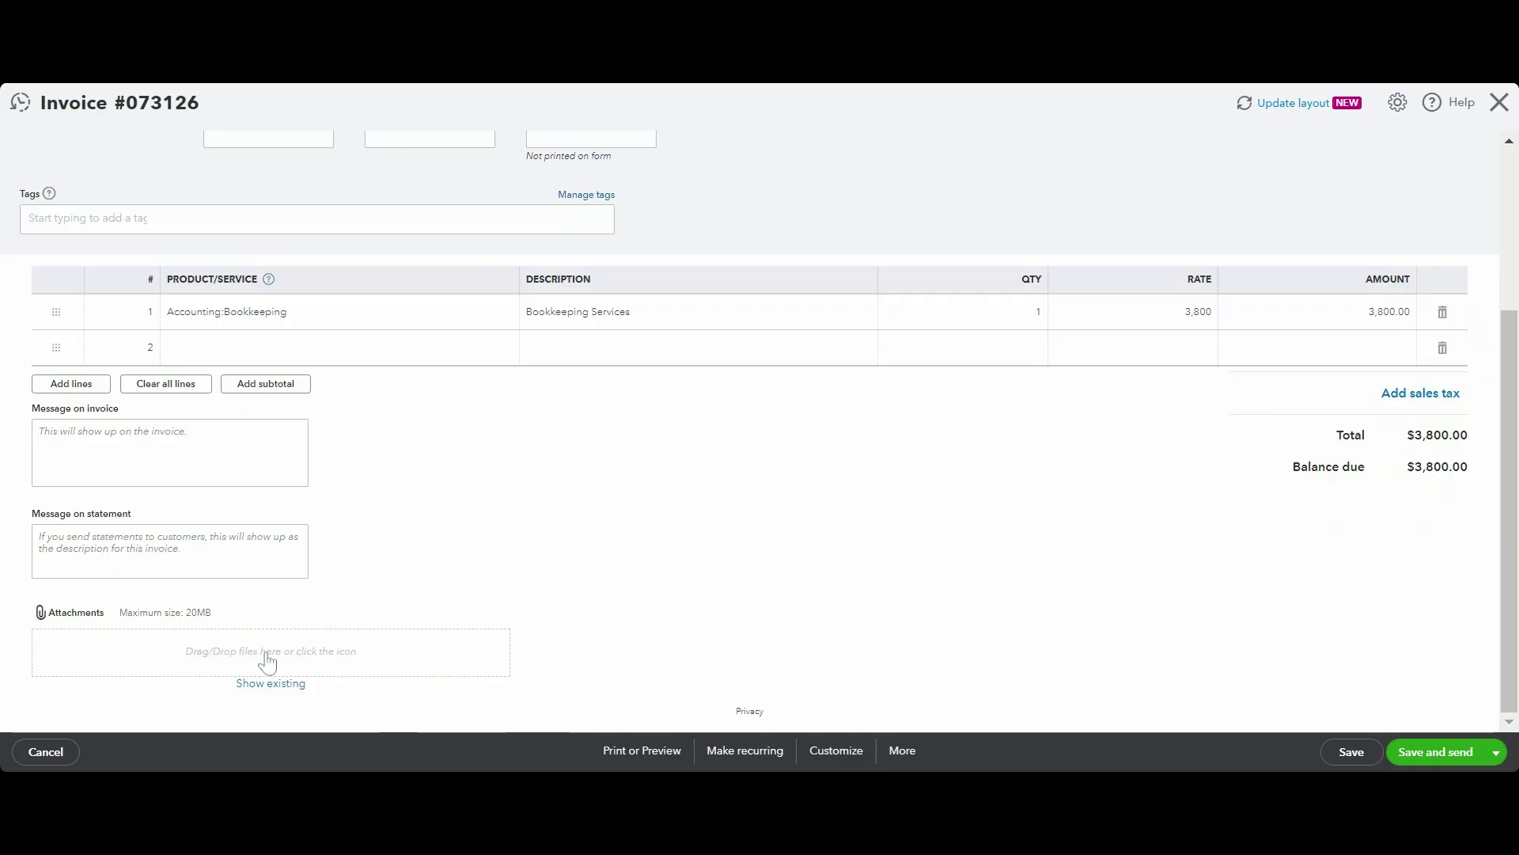
pyautogui.scroll(1, 560, 455)
pyautogui.scroll(3, 558, 452)
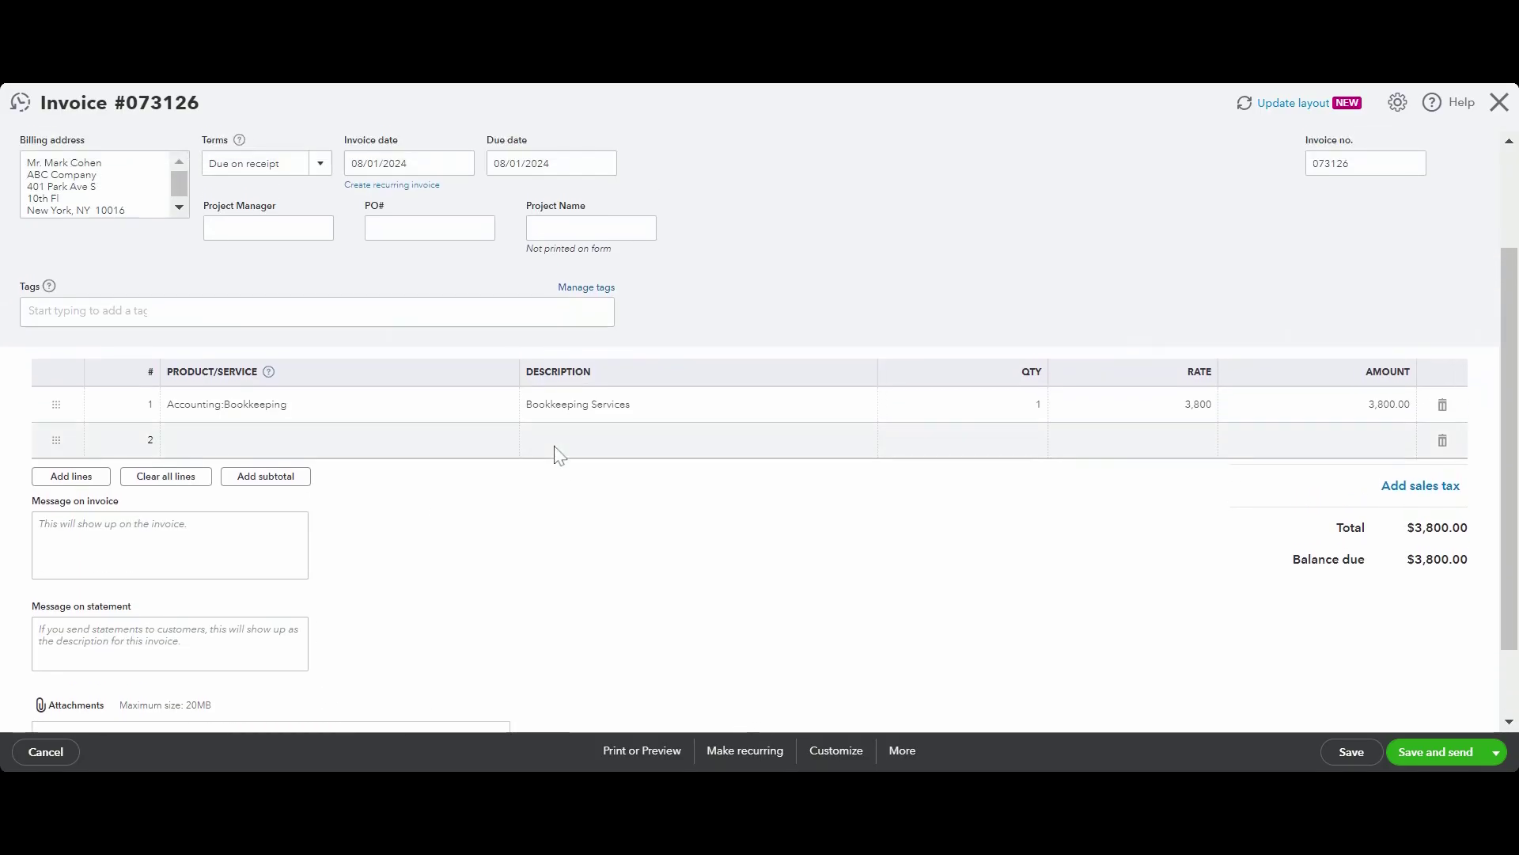
pyautogui.scroll(-2, 497, 580)
pyautogui.scroll(-1, 497, 580)
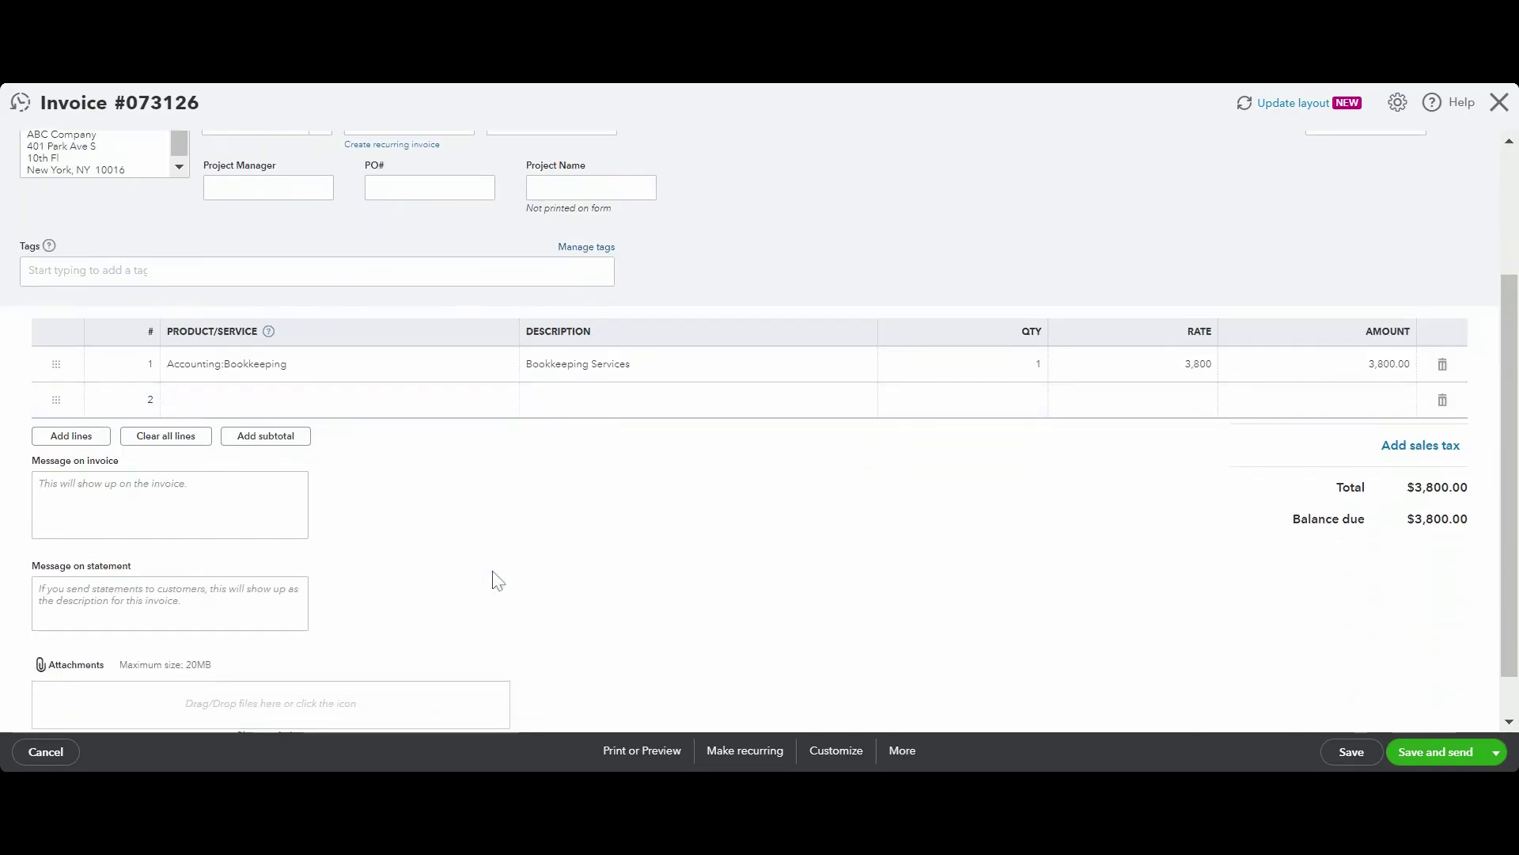